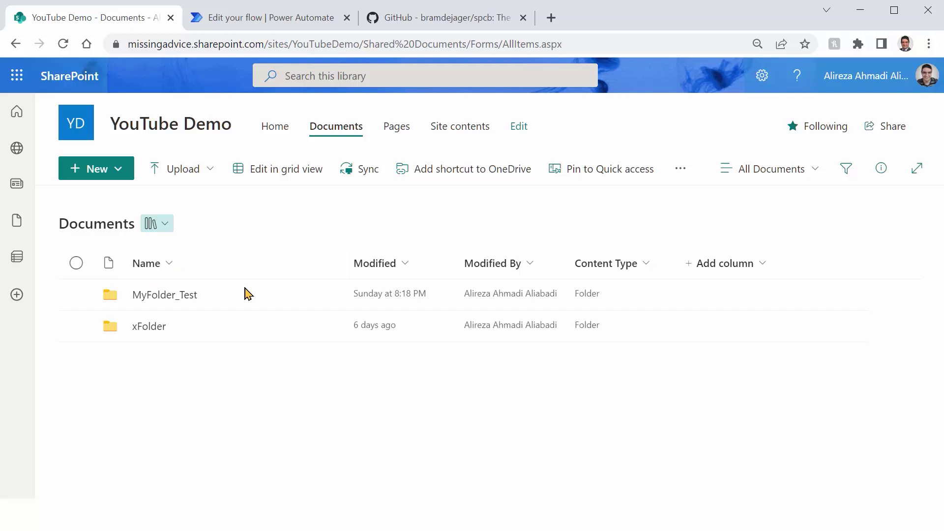
Step: Open the Does Folder Exist flow and expand the trigger (FolderName input) and Compose ('Yes or No') steps
click(271, 27)
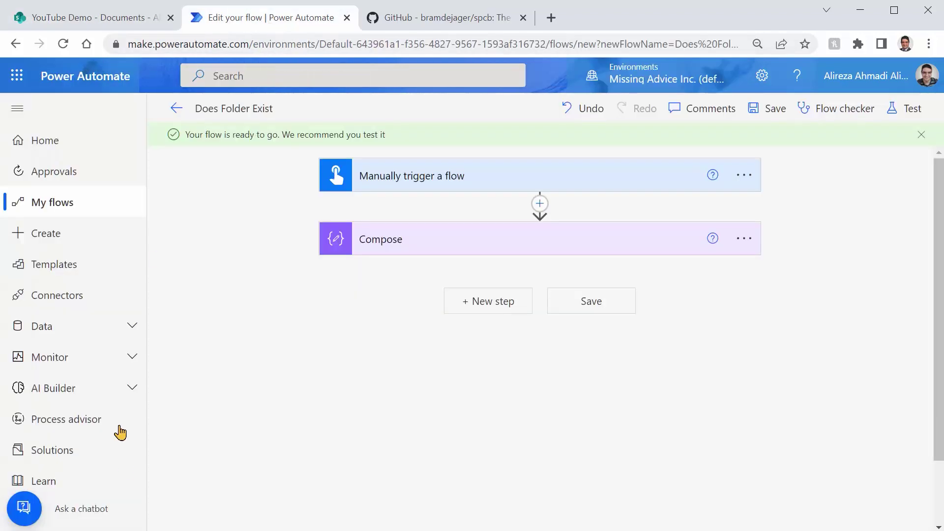
click(416, 187)
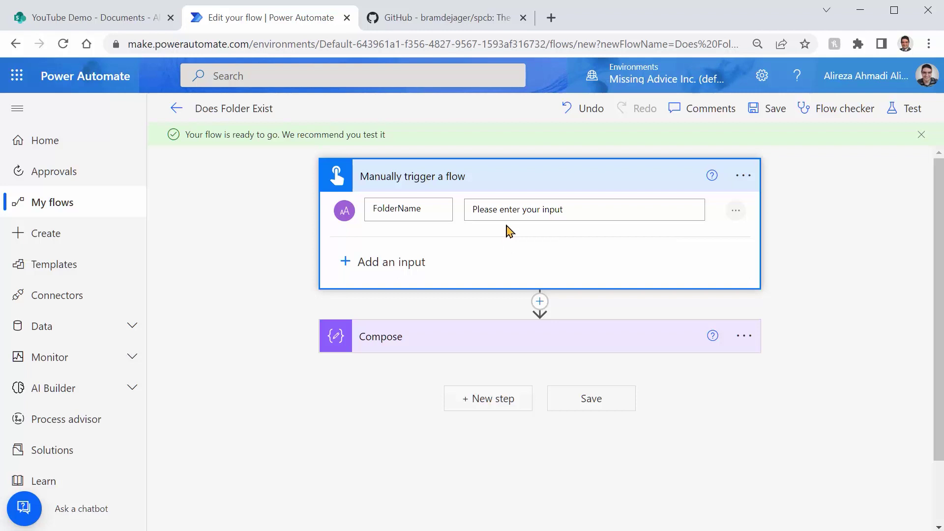
click(541, 340)
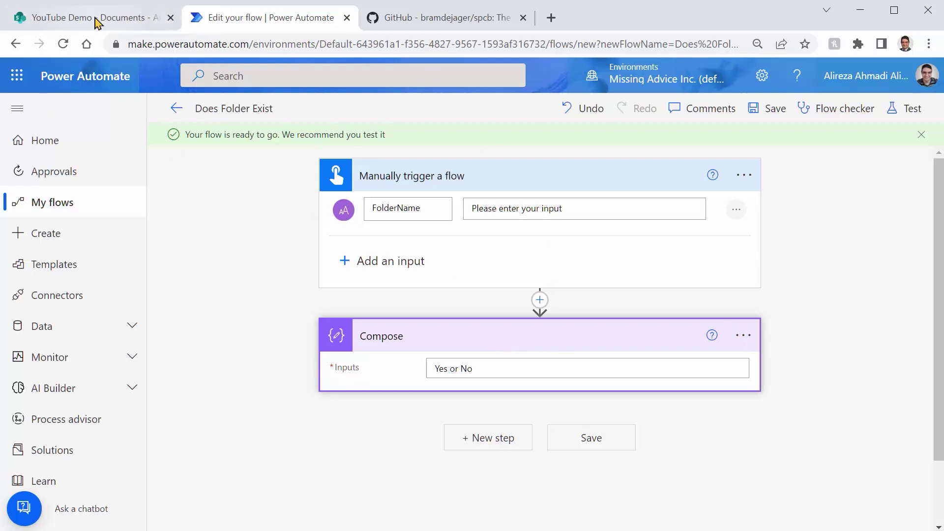
click(64, 20)
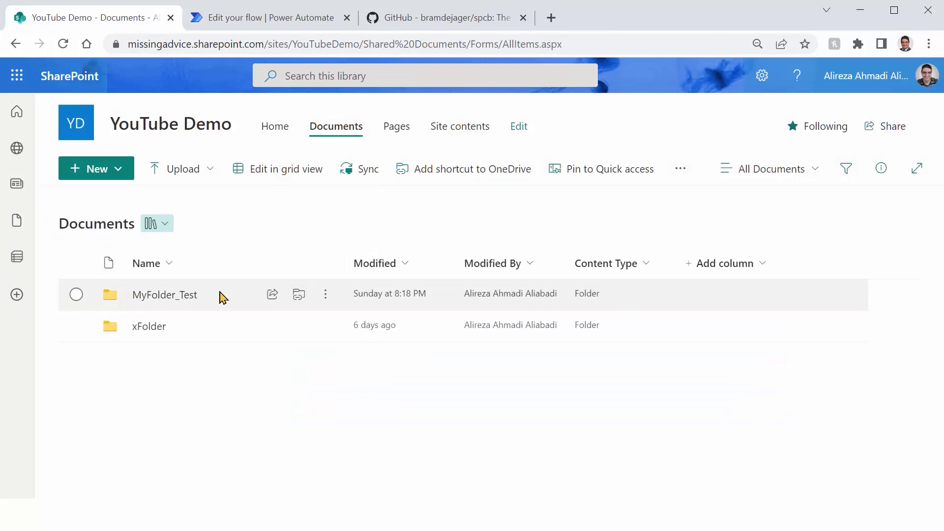
key(ctrl+Tab)
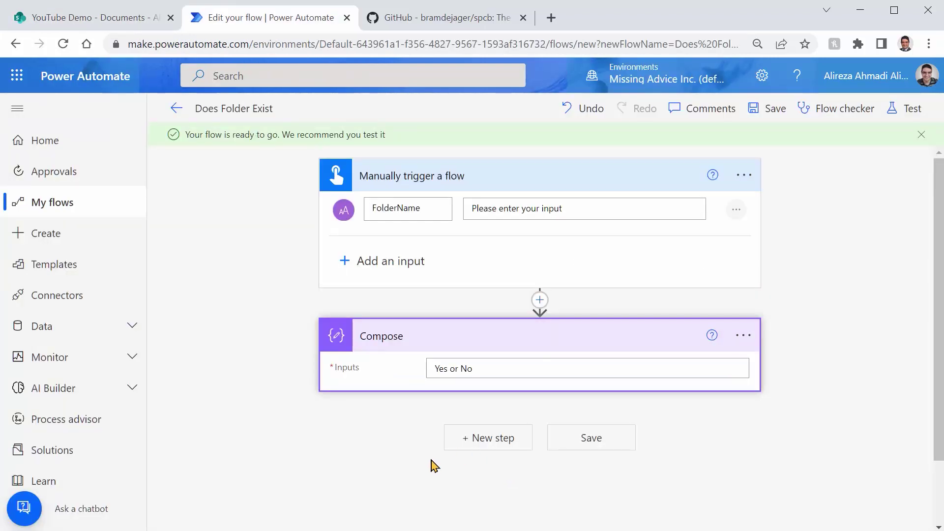
Step: Add the SharePoint connector's Get items action just before the Compose step
click(539, 299)
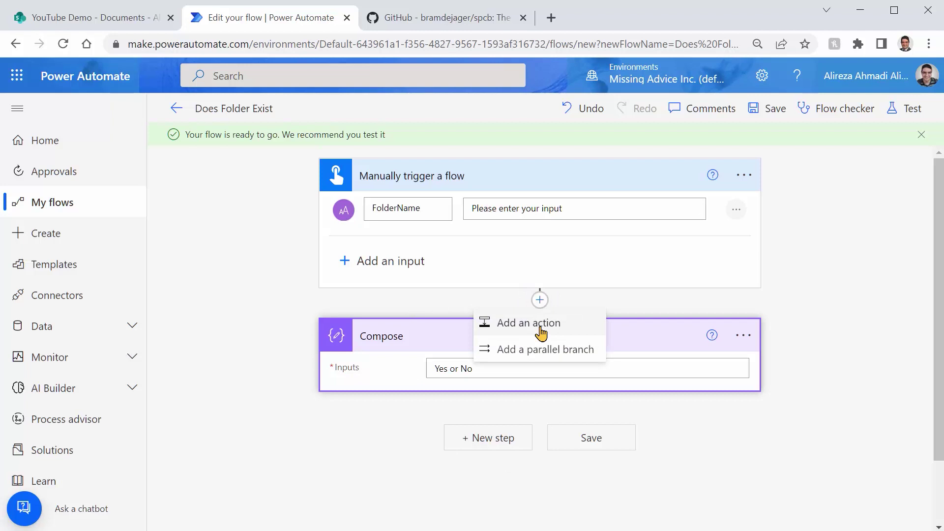
click(541, 329)
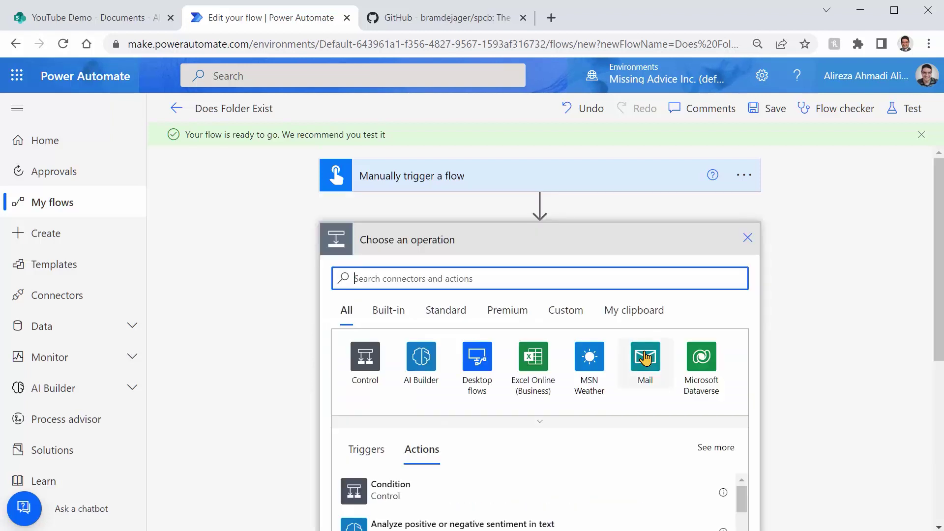
text(Sharepoint)
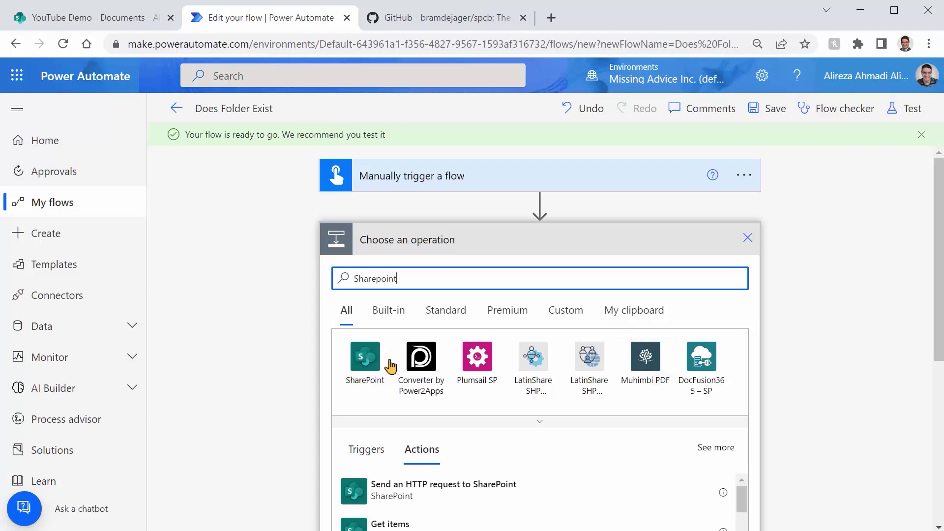
click(364, 357)
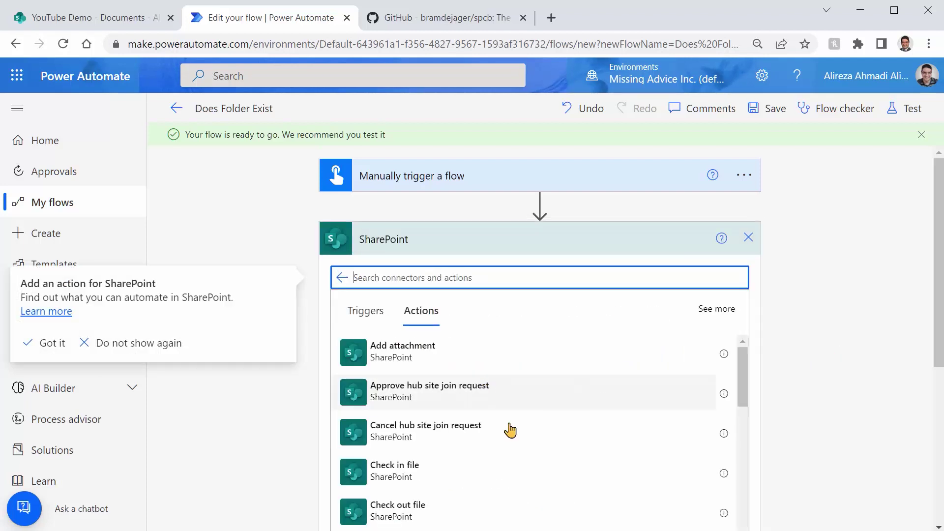
scroll(462, 435, down, 5)
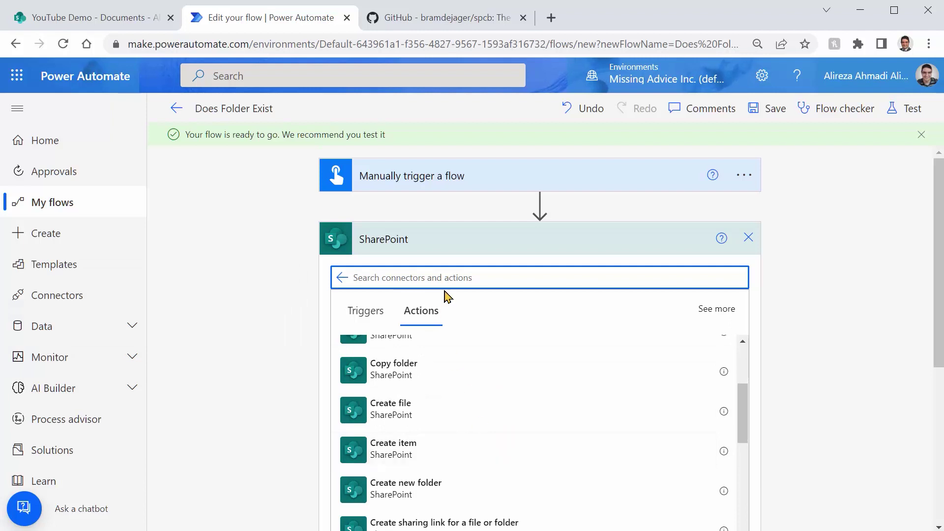
text(Get items)
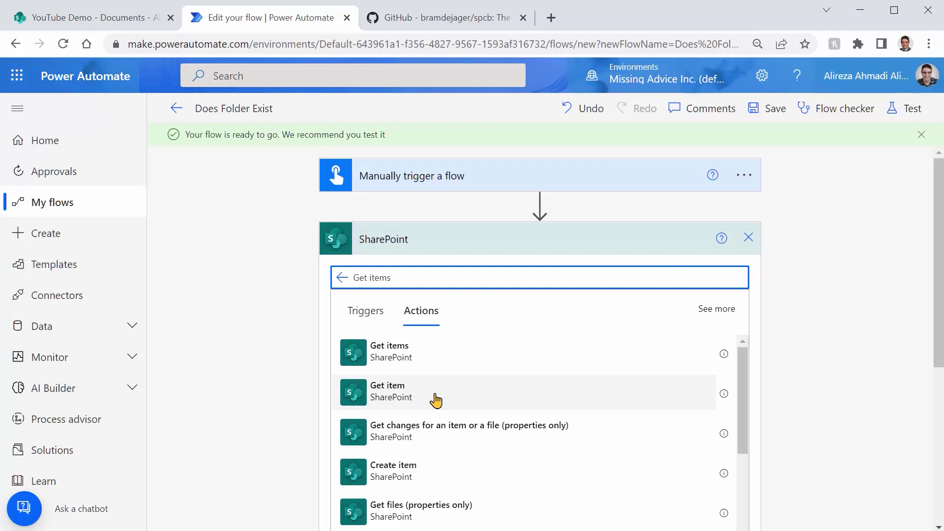
click(390, 360)
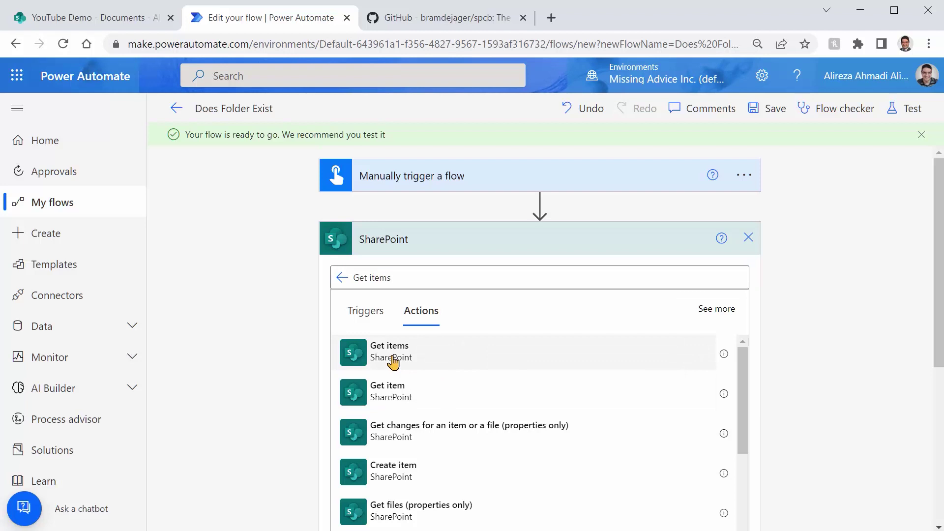
Step: Copy the Documents library URL and paste it as the Get items custom Site Address
click(100, 18)
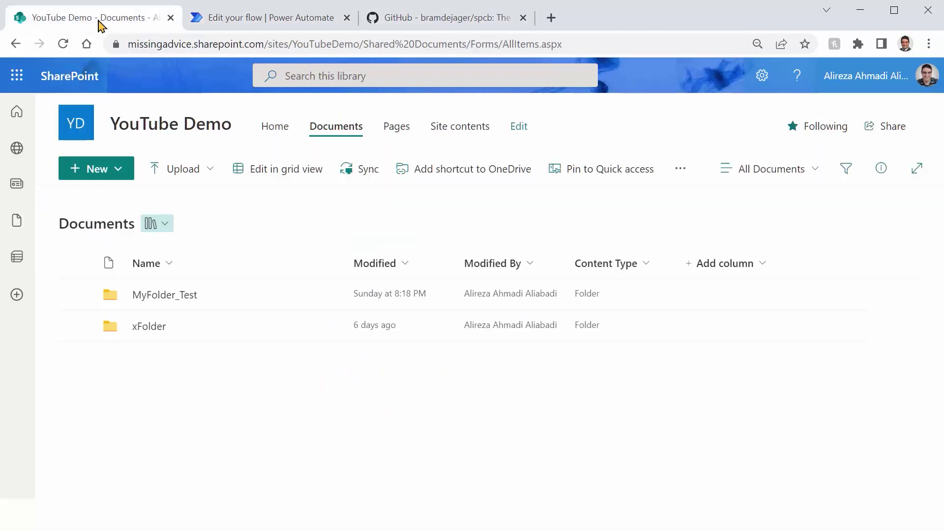
click(294, 47)
key(ctrl+c)
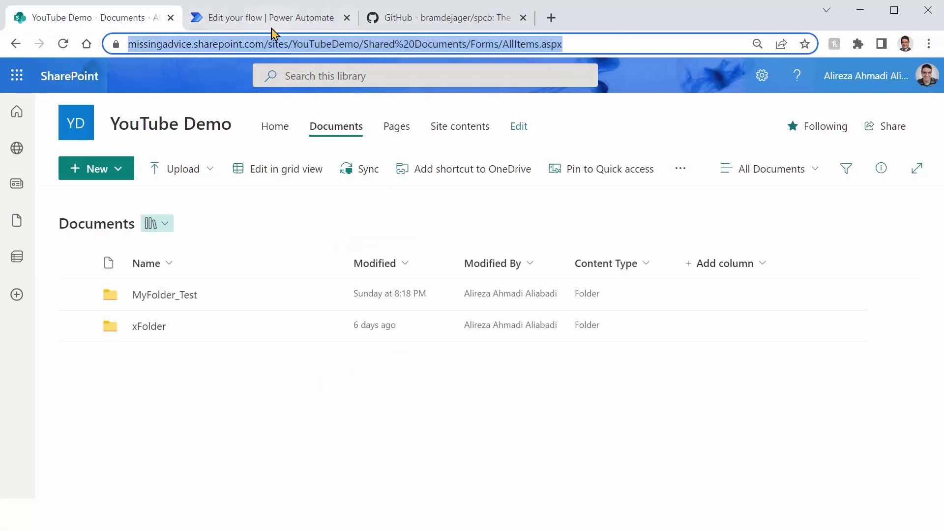
click(272, 25)
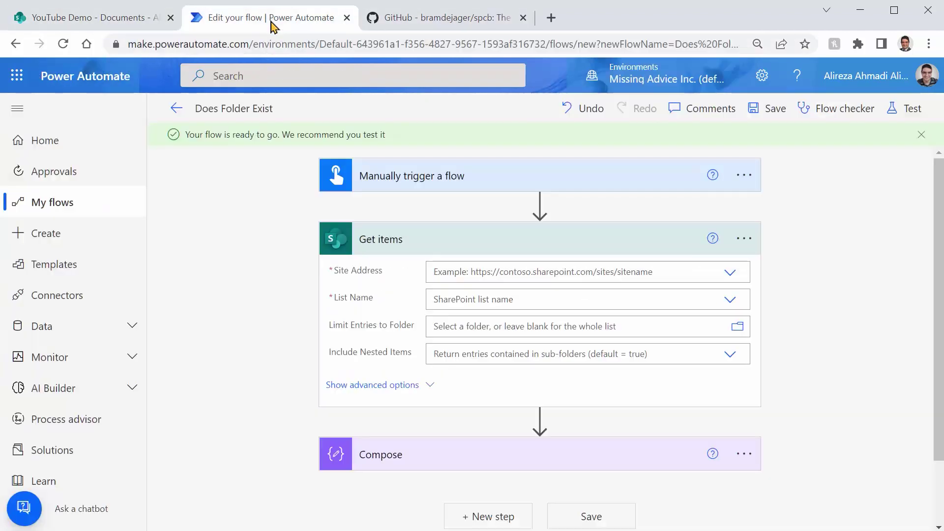
click(730, 275)
click(471, 313)
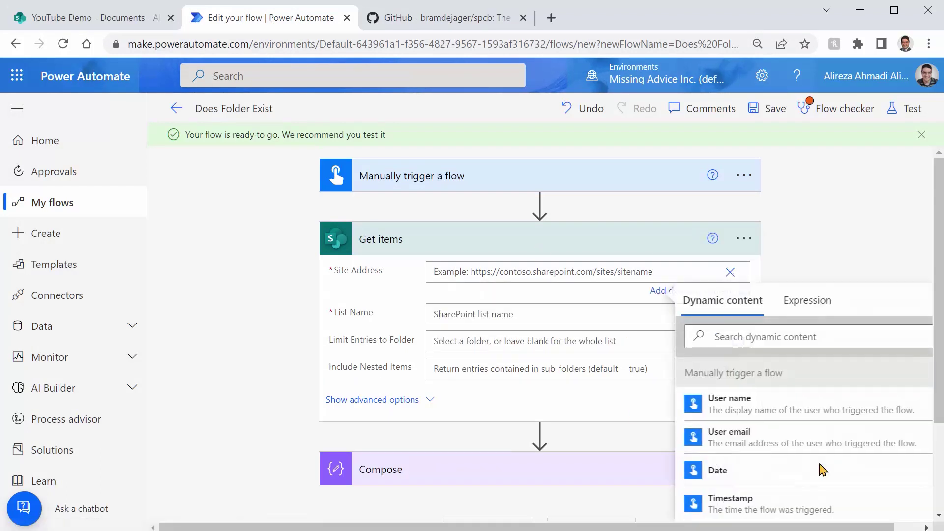
key(ctrl+v)
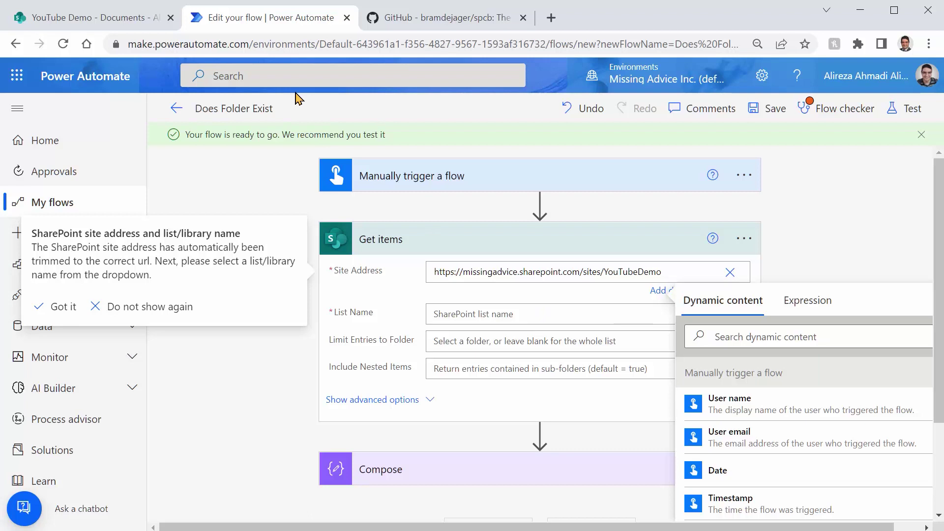
click(841, 216)
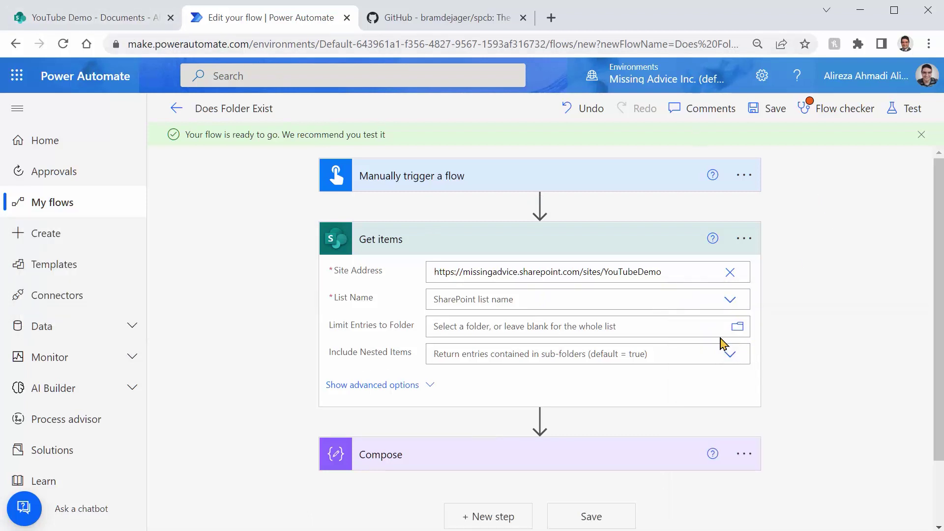
click(731, 301)
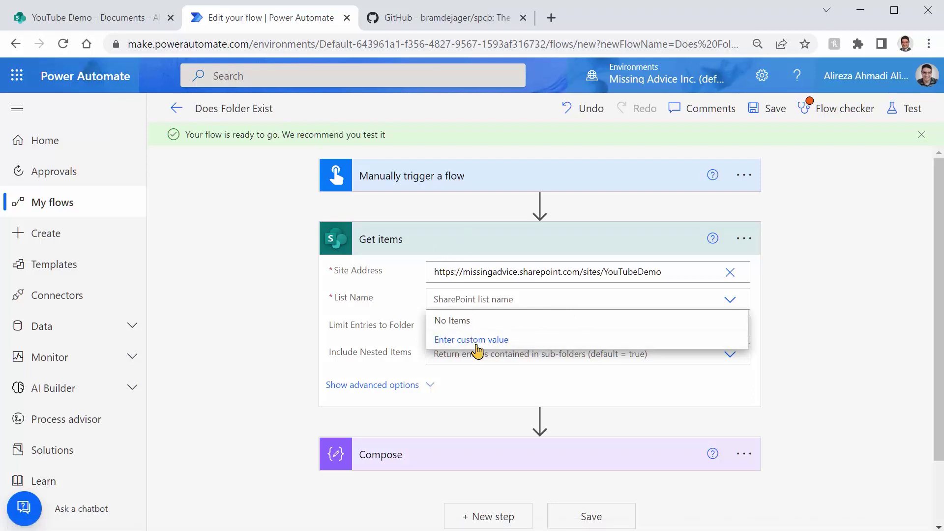
click(88, 22)
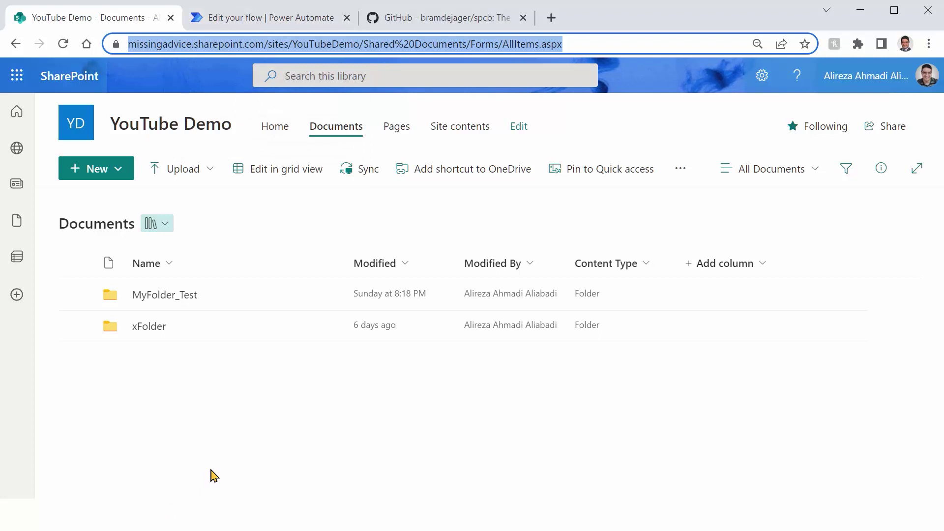
Step: Set the Get items List Name to the custom value 'Documents'
key(ctrl+Tab)
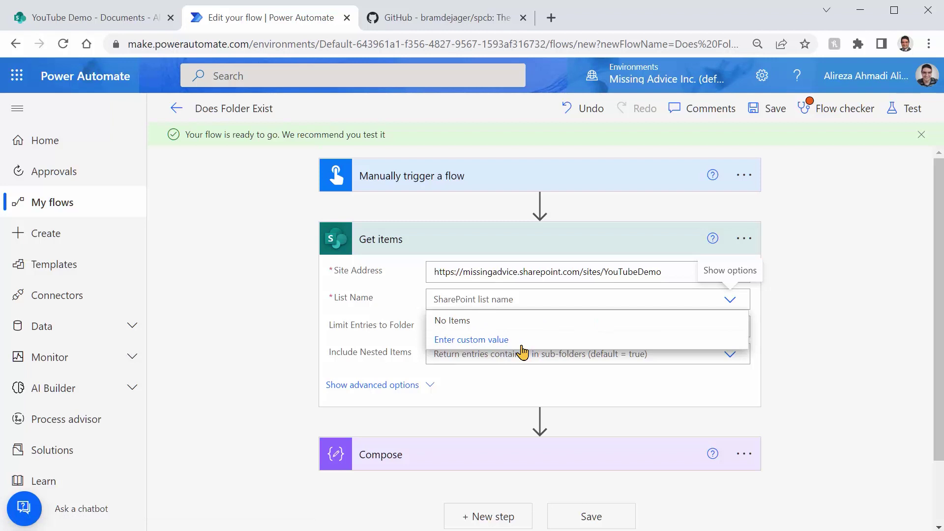
click(496, 339)
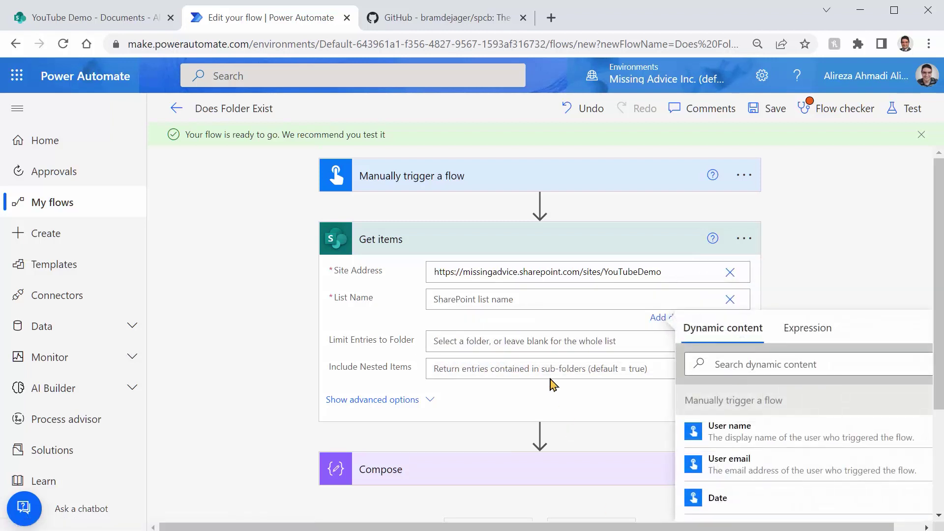
click(514, 300)
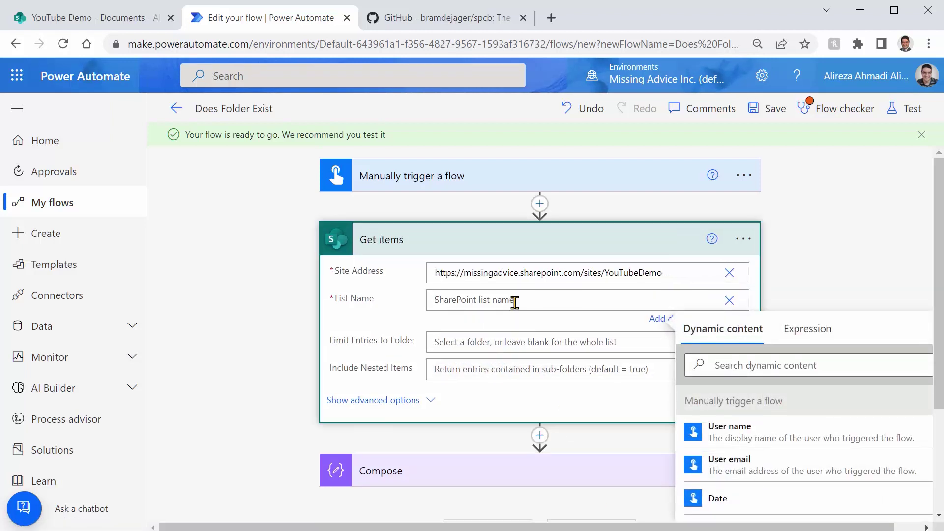
text(Documents)
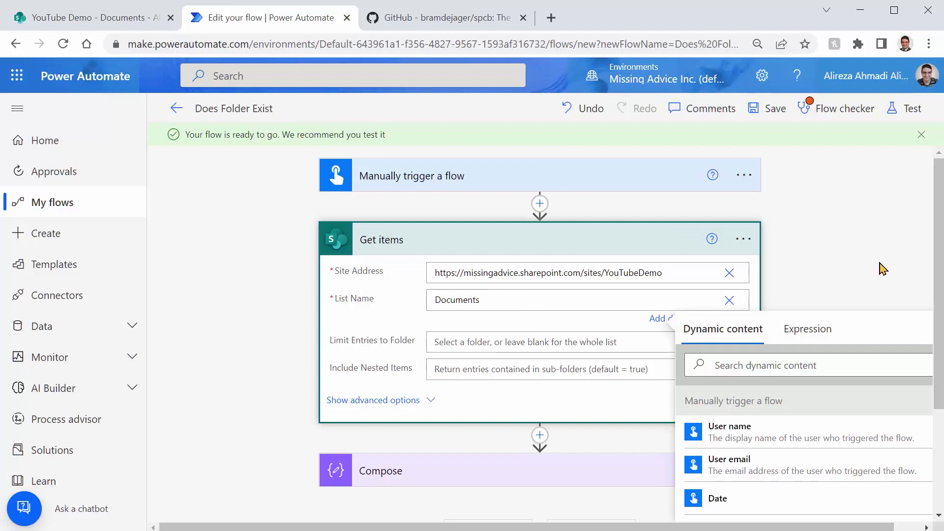
click(883, 269)
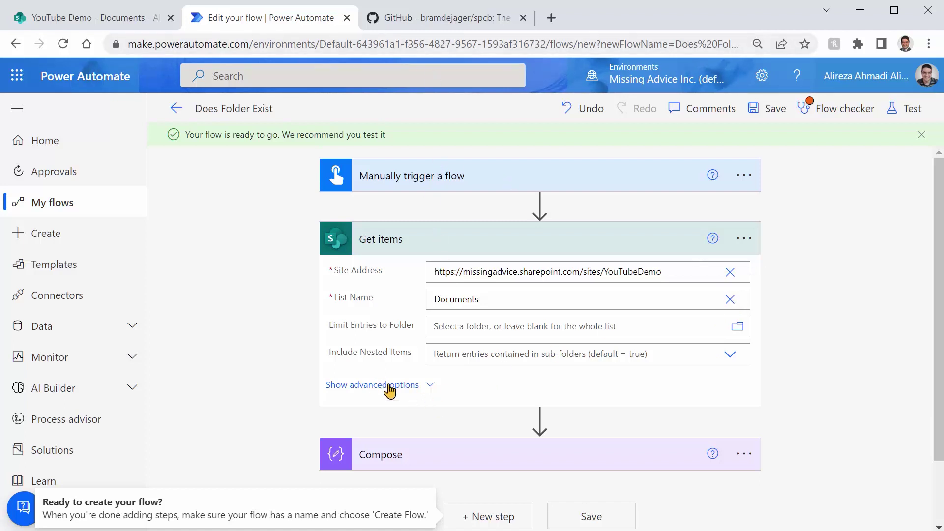
Step: Reveal the Get items advanced options and recheck the trigger's FolderName input
click(439, 388)
scroll(800, 389, down, 2)
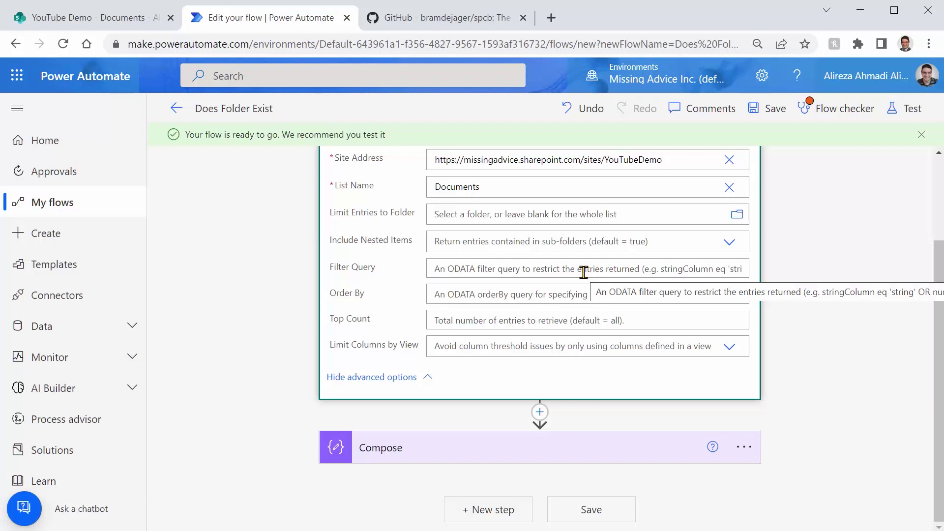
scroll(442, 178, up, 3)
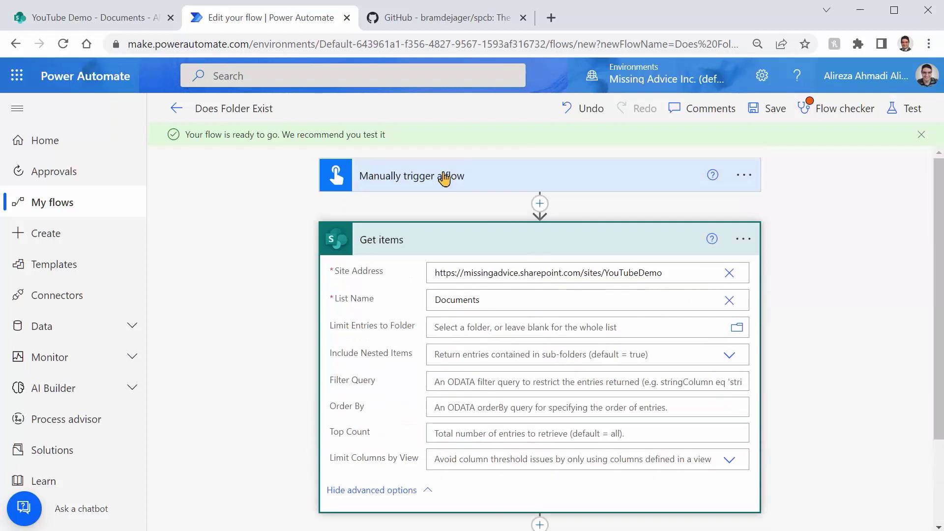
click(442, 177)
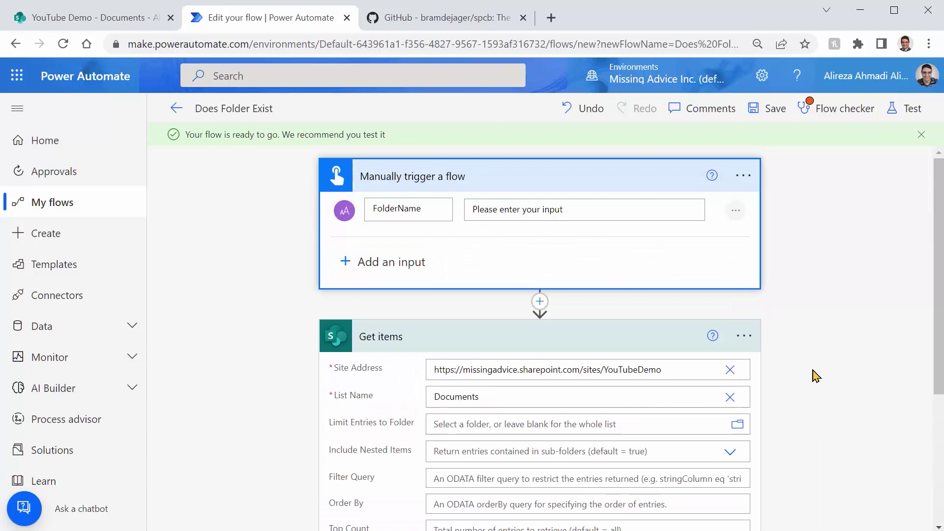
click(62, 22)
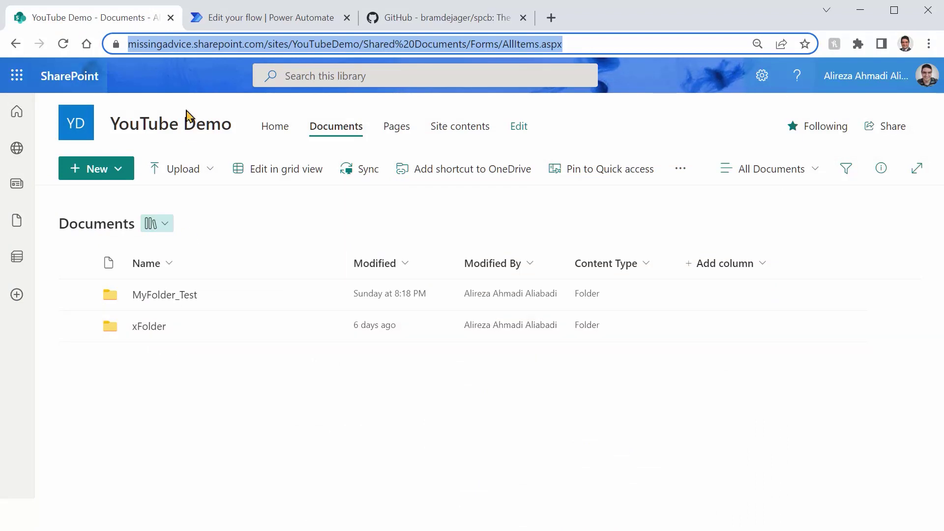
Step: Create a new Word document with 'Dummy content', rename it 'Dummy file' and close it
click(126, 177)
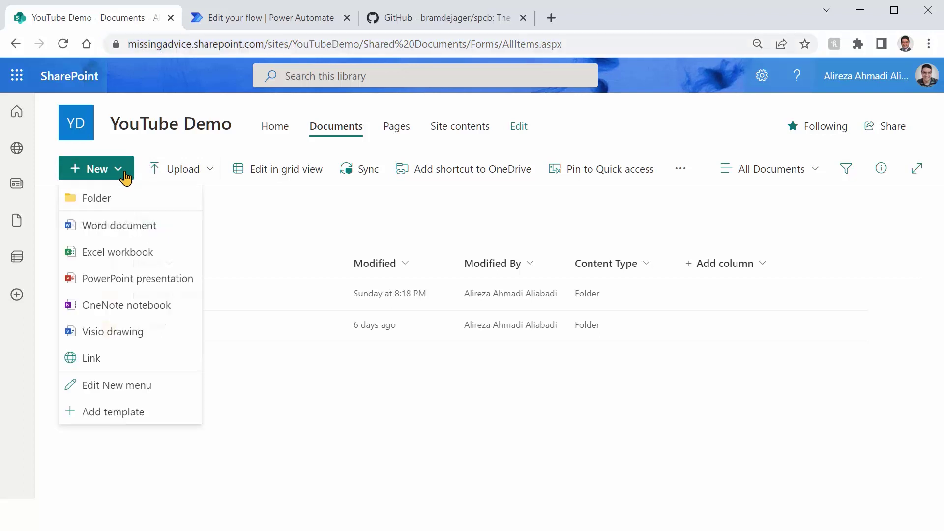
click(132, 226)
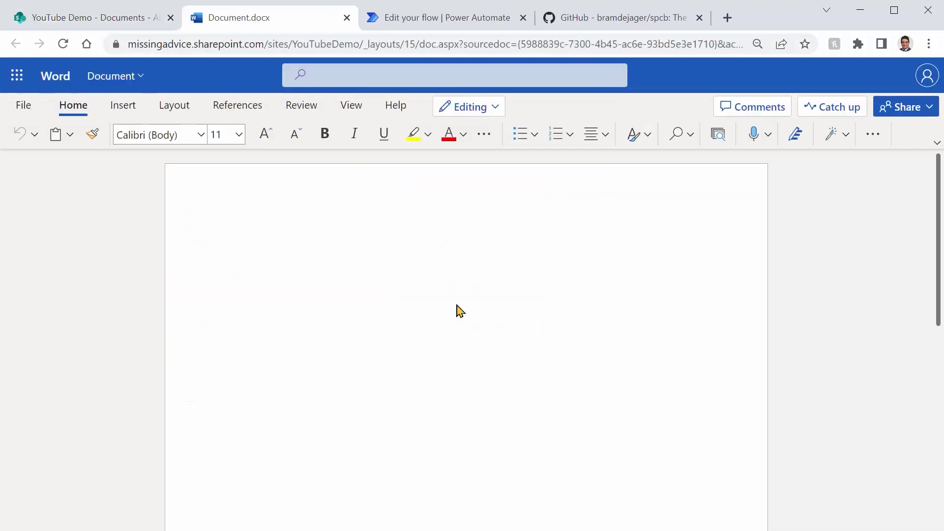
text(Dummy content)
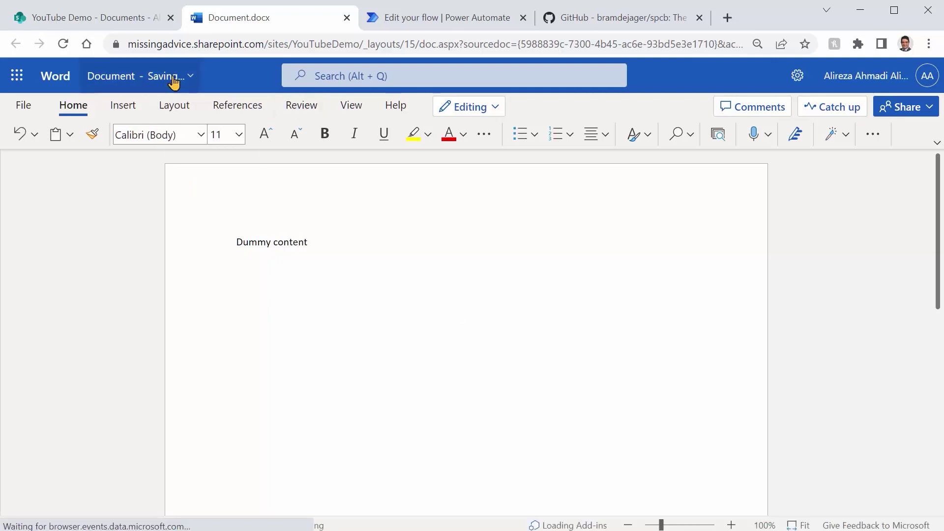
click(126, 82)
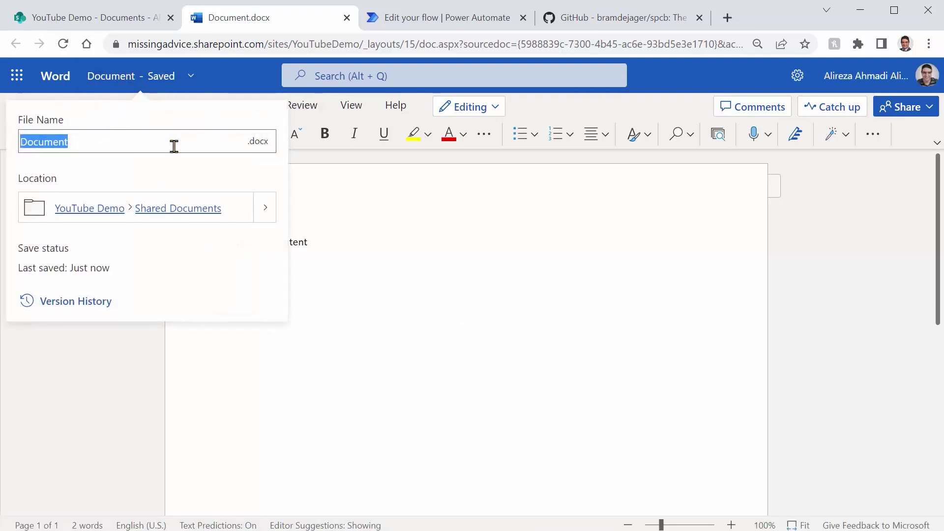
text(Dummy file)
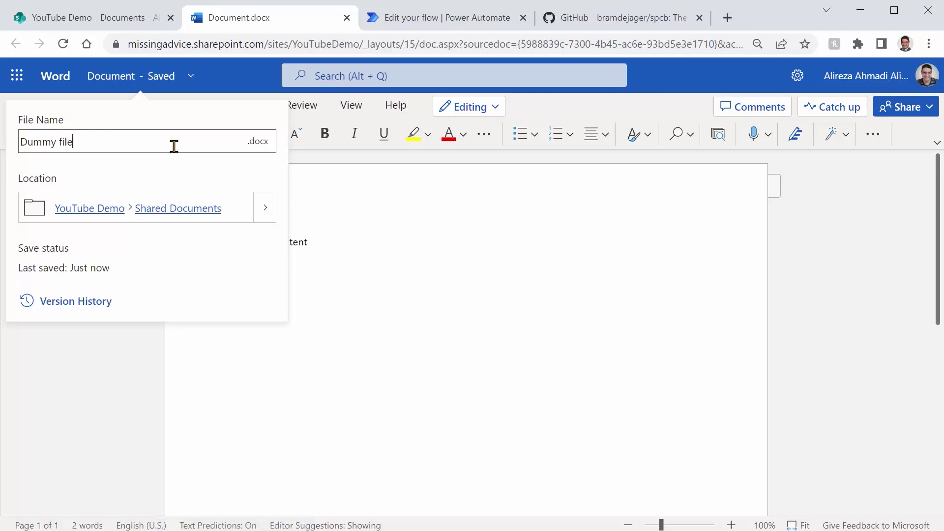
click(320, 393)
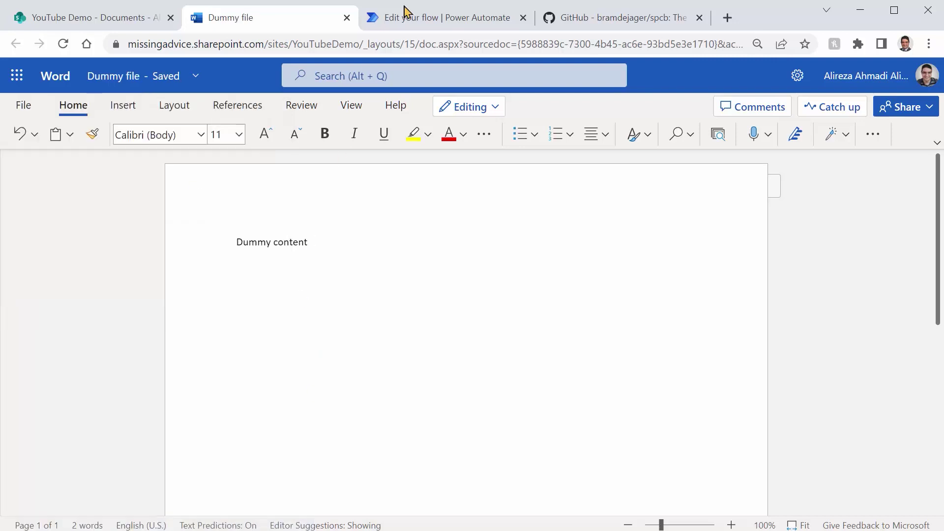
click(346, 18)
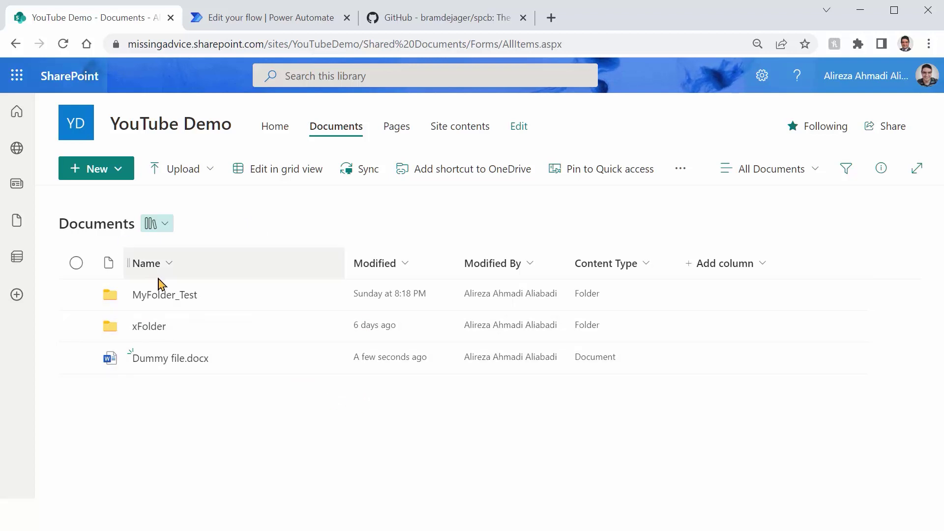
Step: Collapse the Get items step and save the Does Folder Exist flow
click(258, 20)
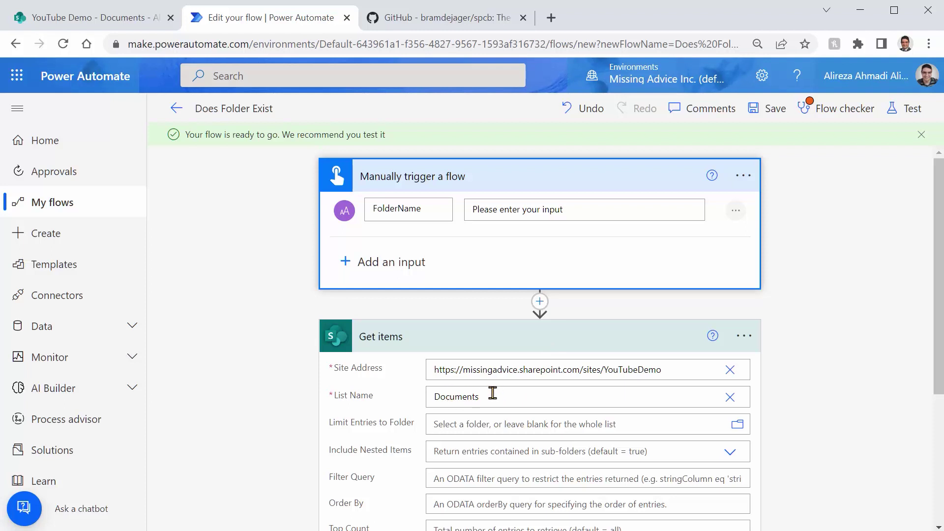
click(553, 346)
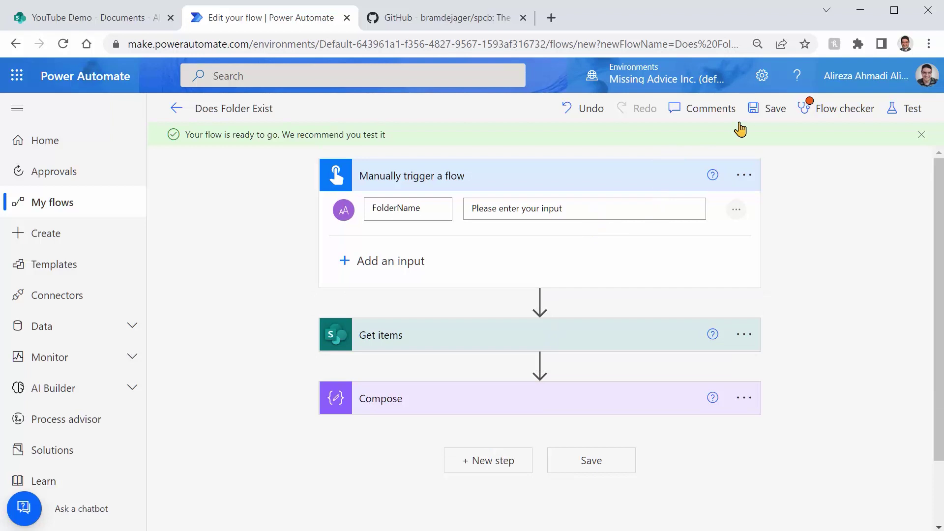
click(776, 111)
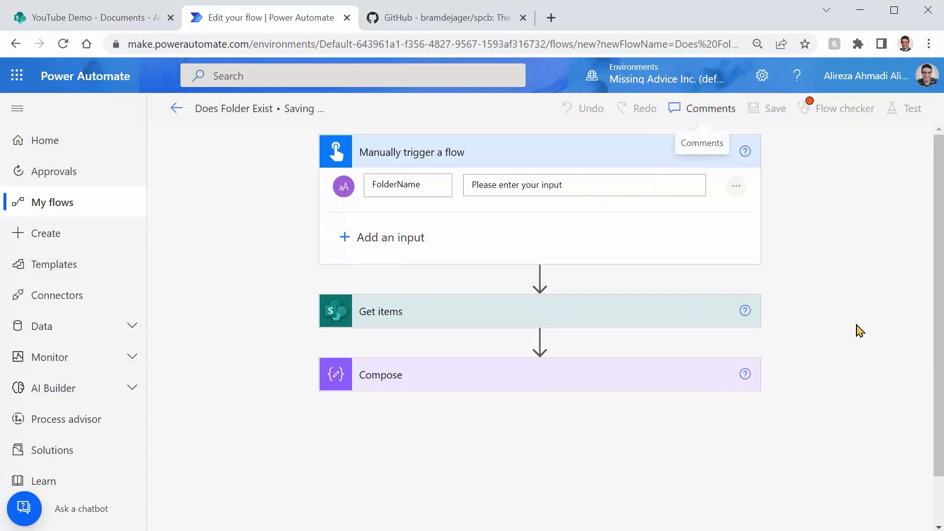
Step: Run a manual test with FolderName 'Test' and view the successful run
click(911, 109)
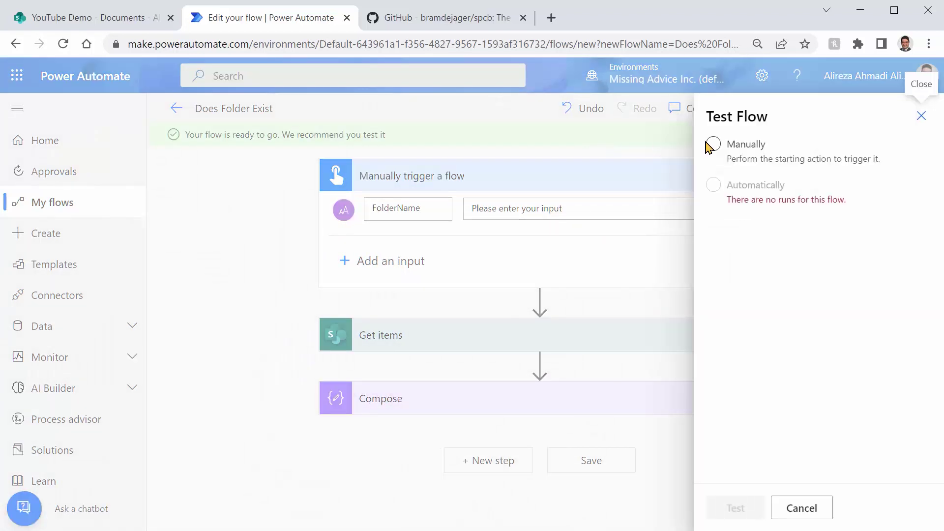
click(712, 145)
click(740, 509)
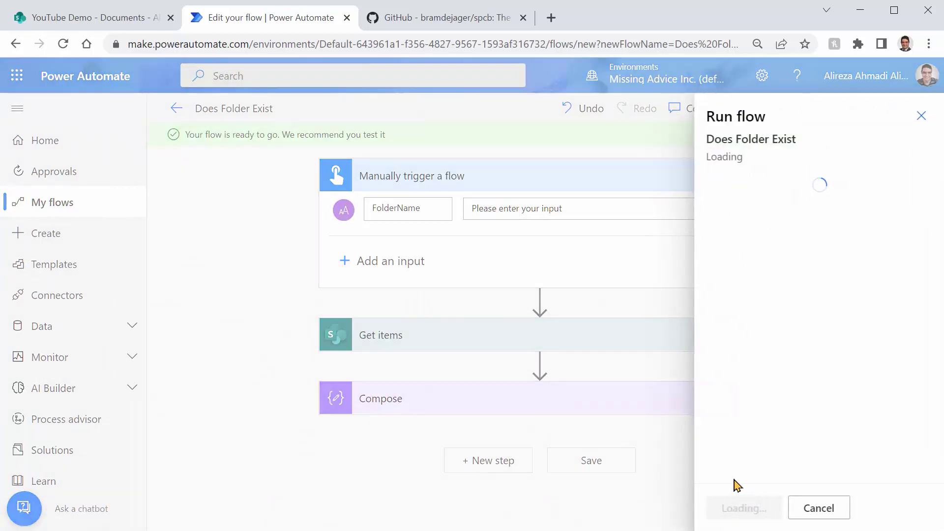
click(732, 506)
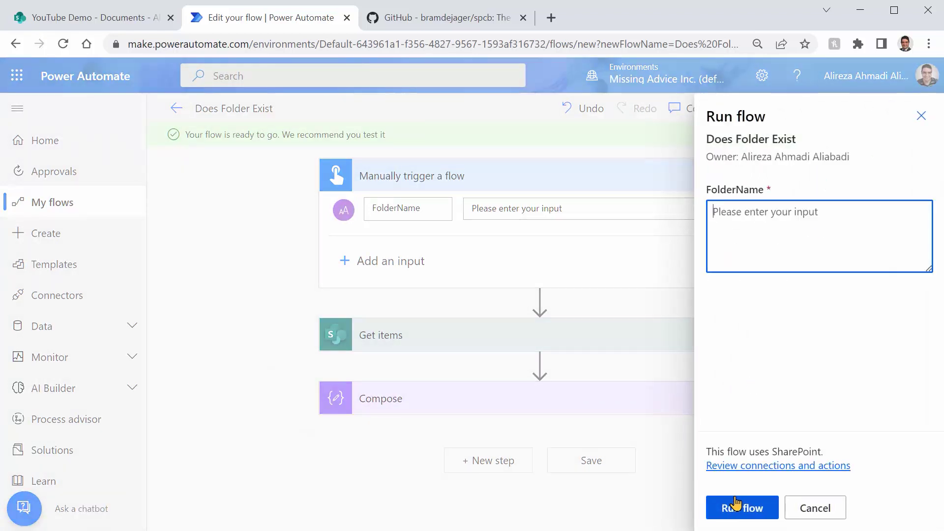
text(Test)
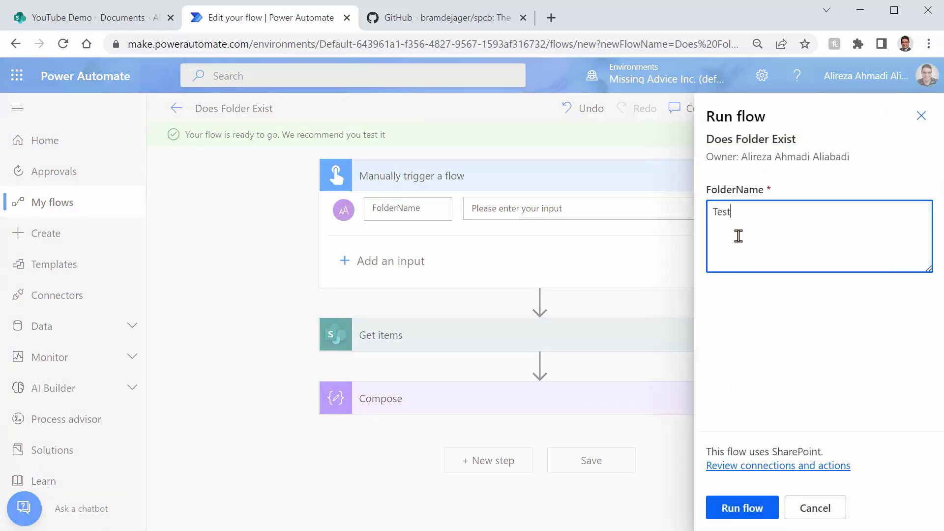
click(723, 514)
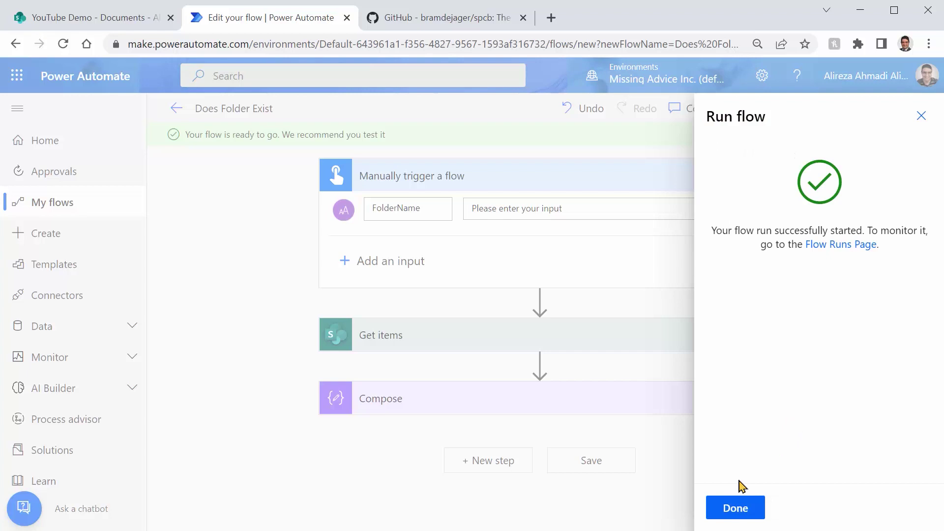
click(749, 509)
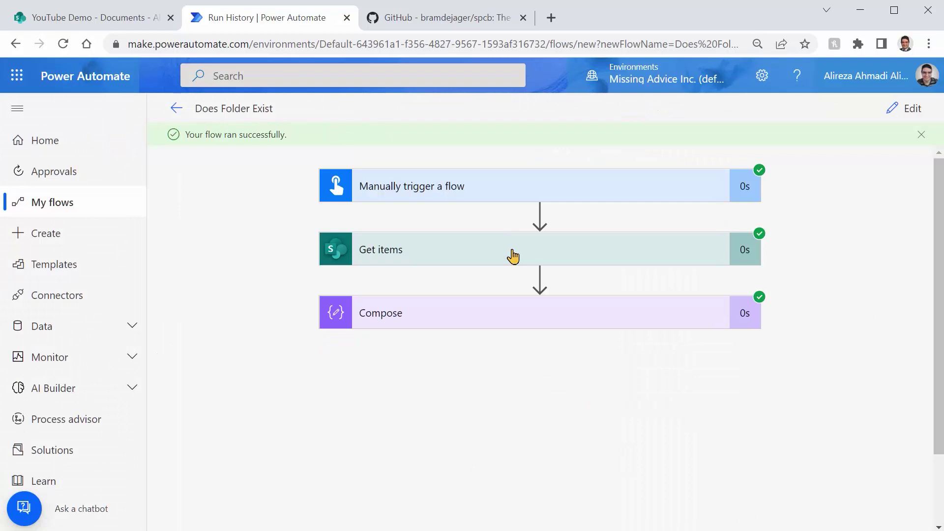
Step: Inspect the raw JSON output of Get items from the test run, then return to the library
click(513, 256)
scroll(510, 320, down, 3)
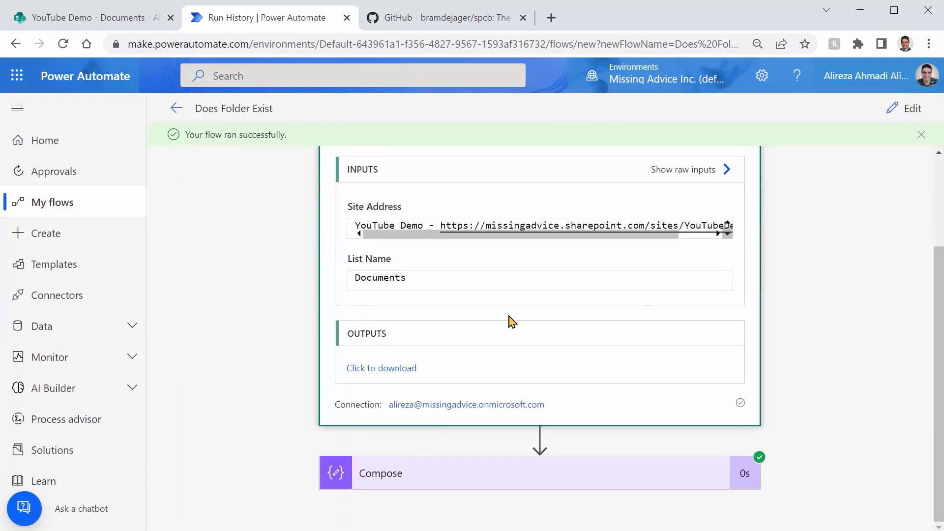
click(403, 370)
scroll(265, 331, down, 15)
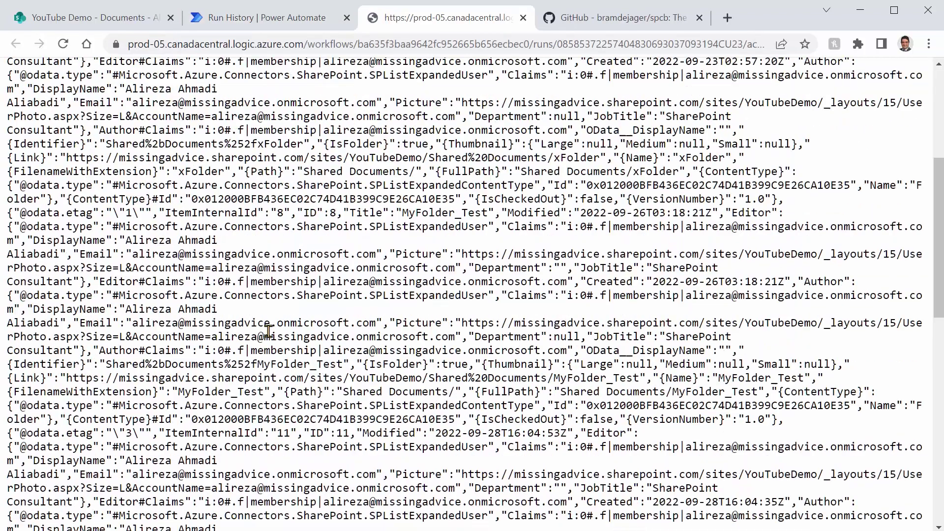
scroll(270, 331, up, 15)
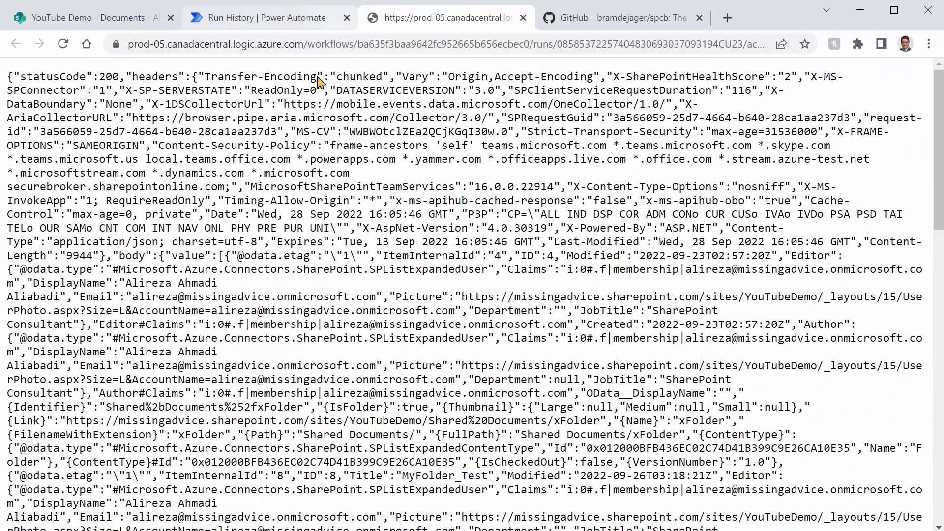
click(523, 17)
scroll(767, 349, up, 3)
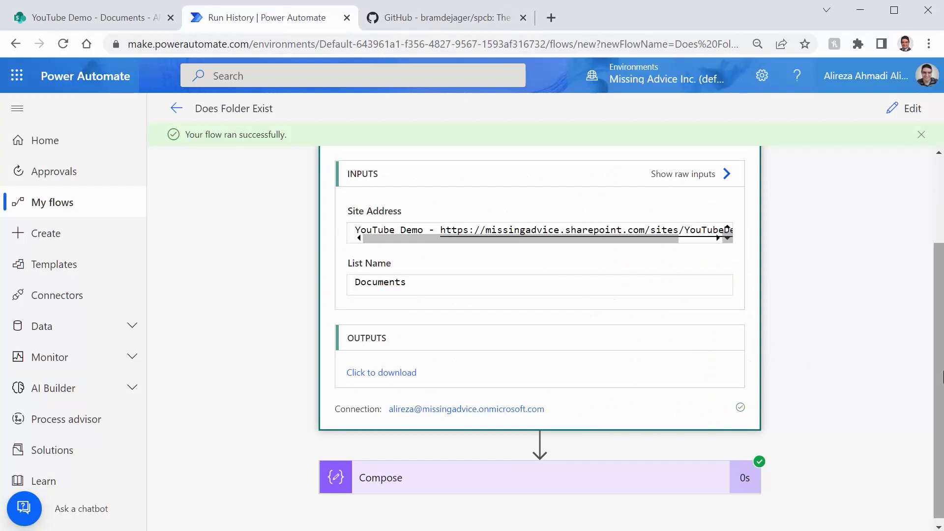
key(ctrl+shift+Tab)
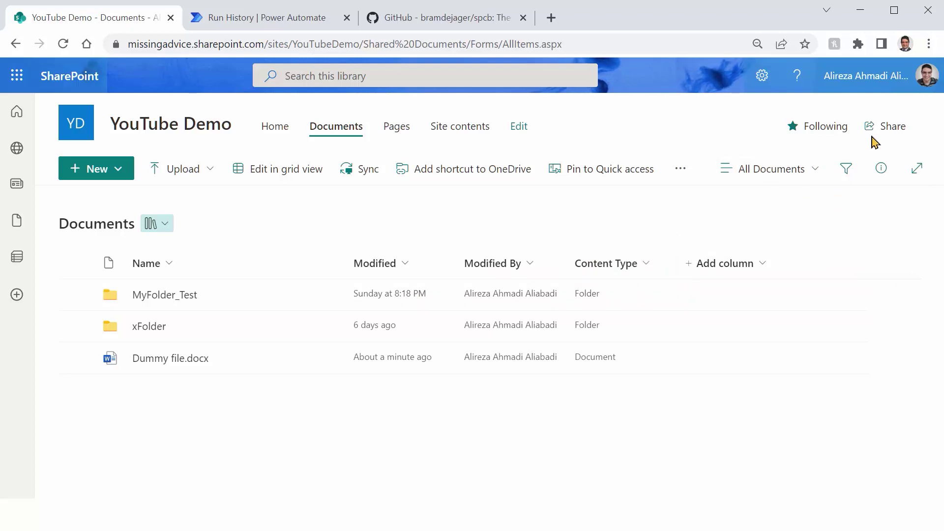
click(813, 173)
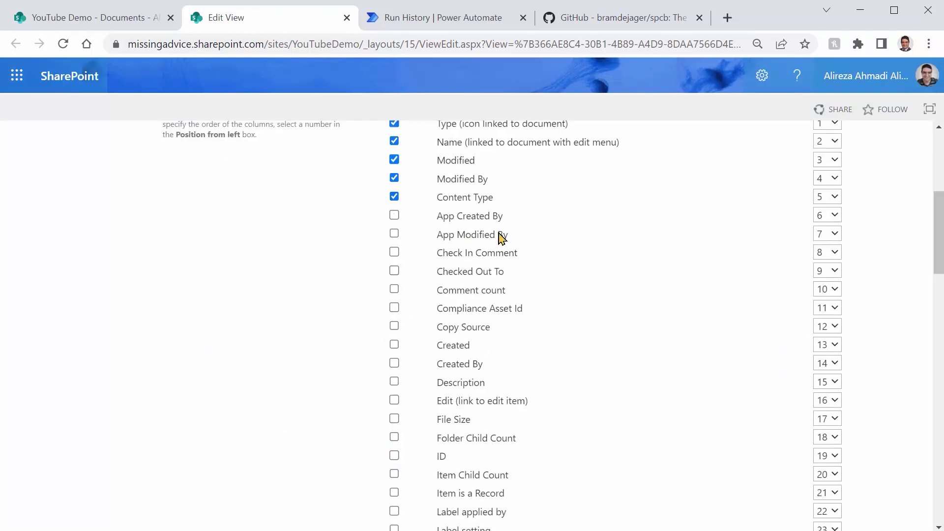
scroll(511, 296, up, 6)
click(827, 215)
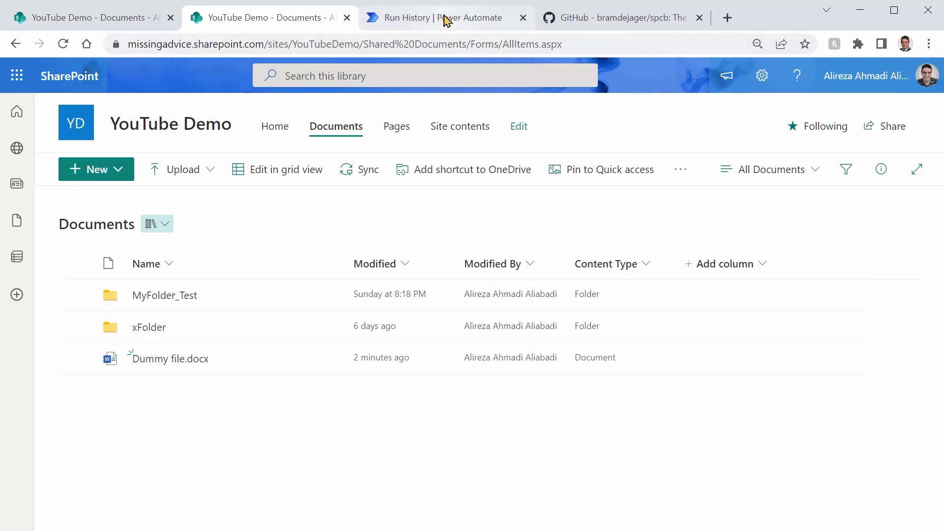
Step: Reopen the flow for editing and expand the Get items step
click(444, 16)
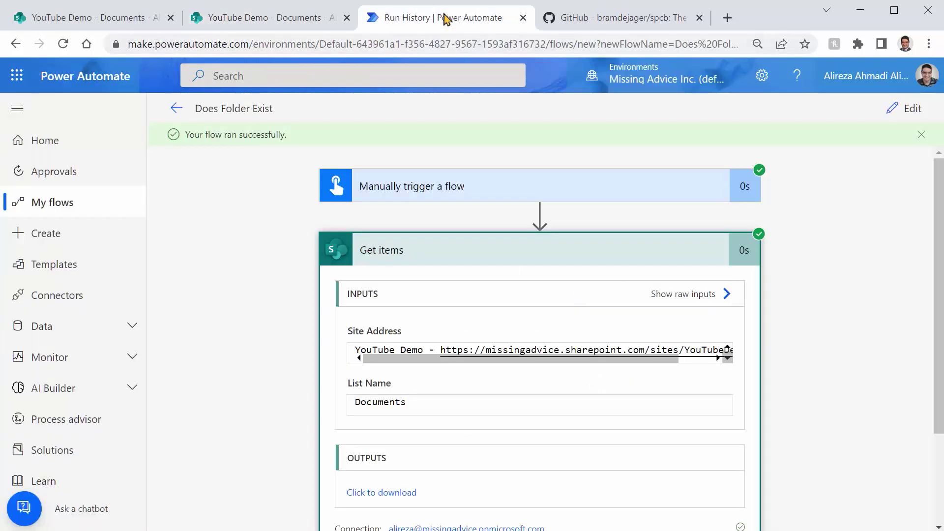
click(903, 115)
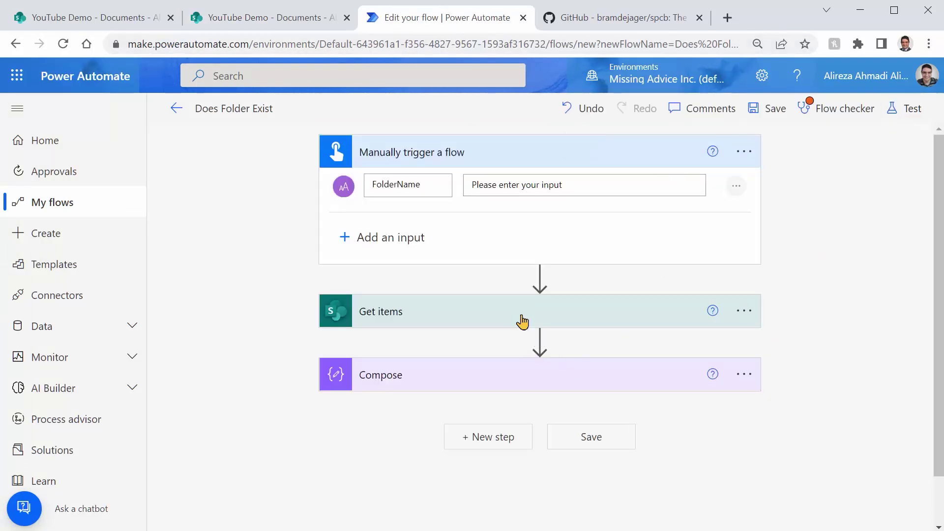
click(522, 321)
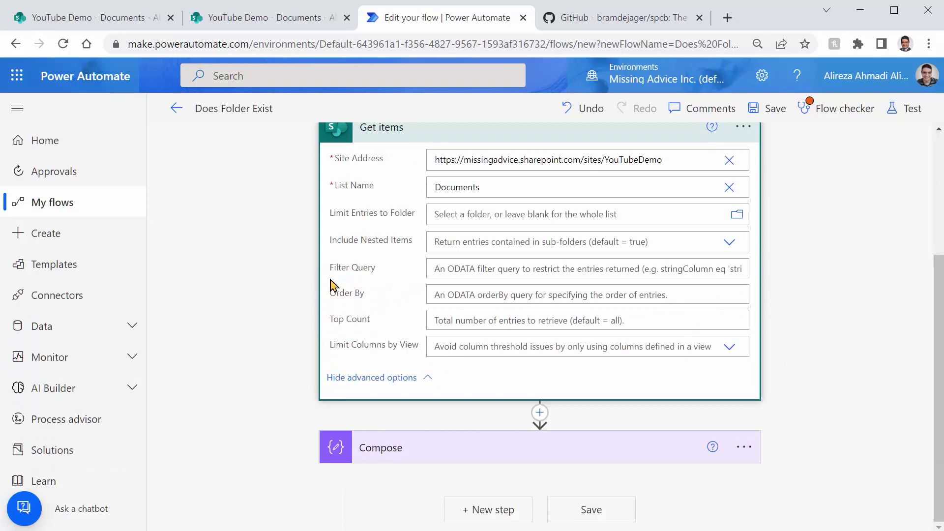
Step: Set the Get items Filter Query to Content Type eq 'Folder' and save the flow
click(467, 269)
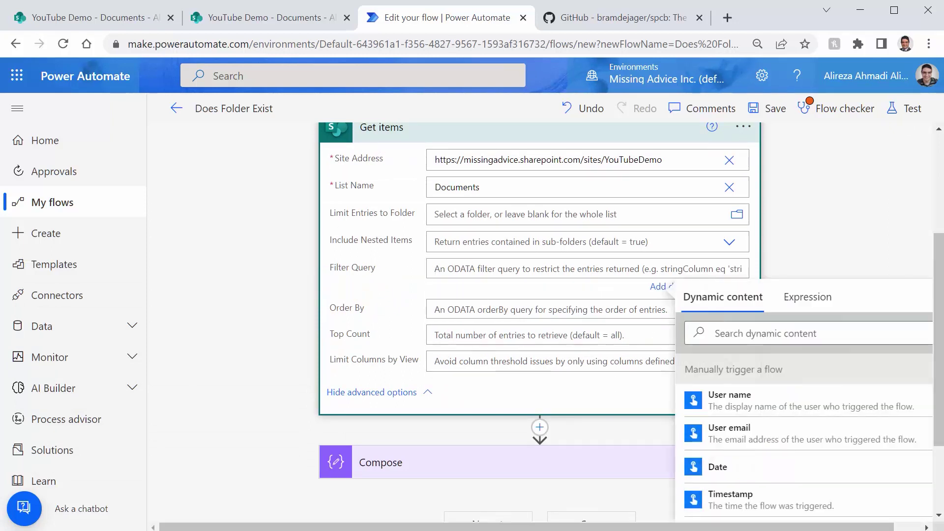
text(C)
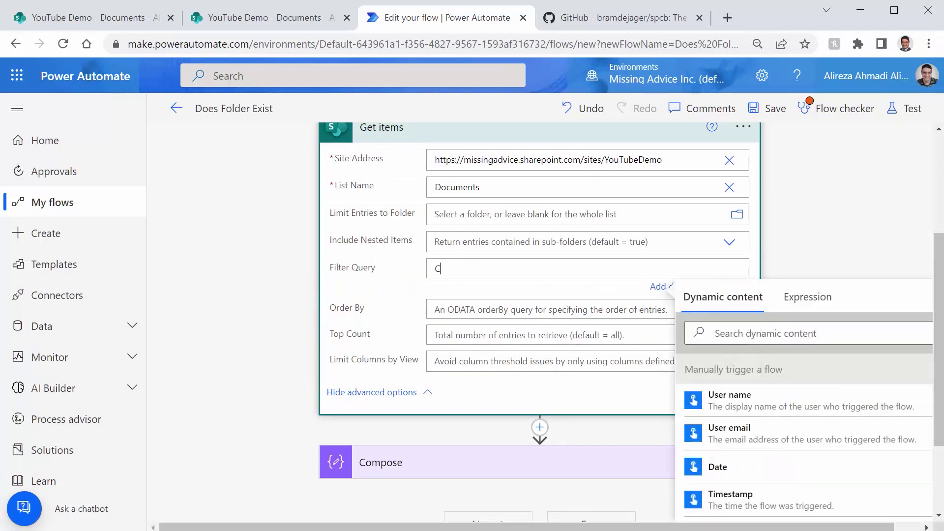
text(ontent Type eq)
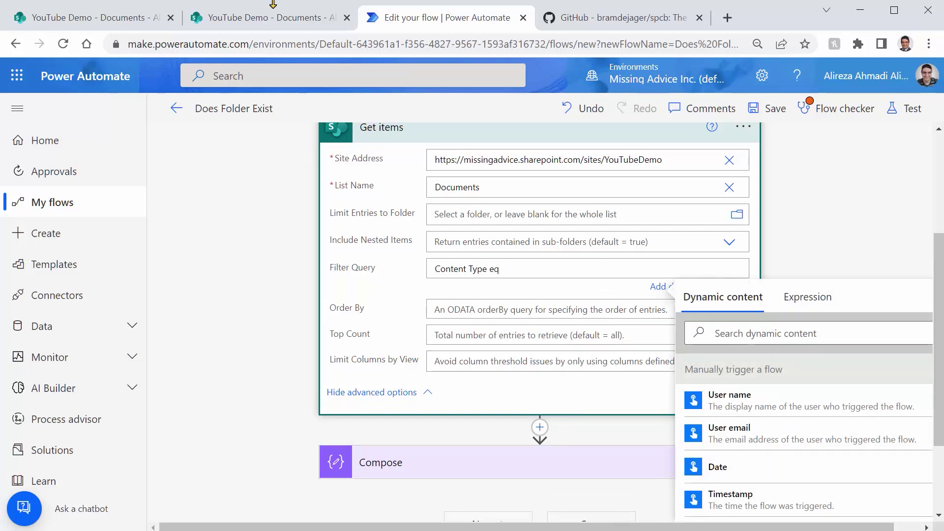
click(273, 15)
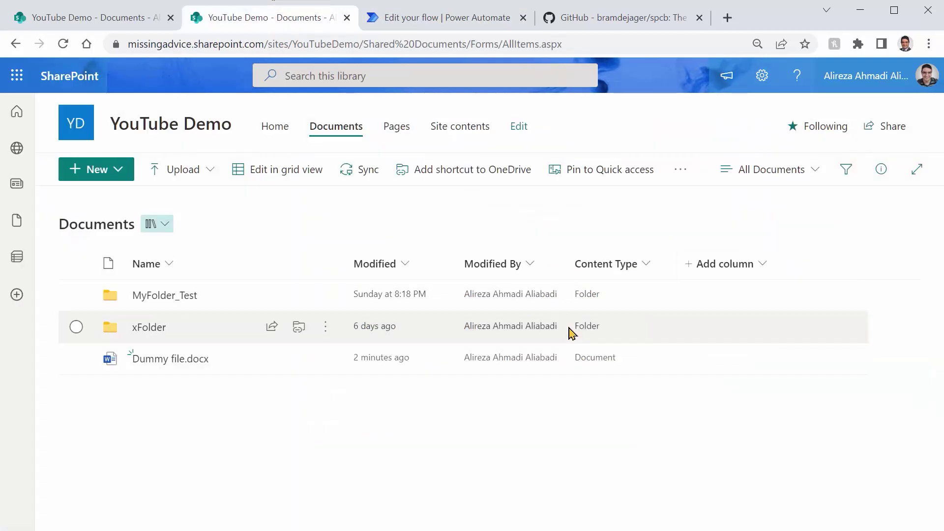
click(411, 18)
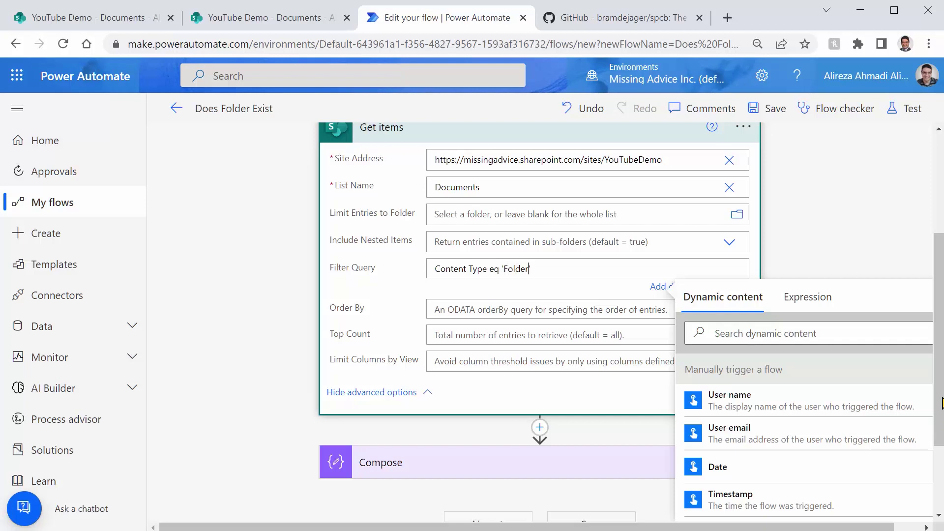
click(812, 151)
click(775, 109)
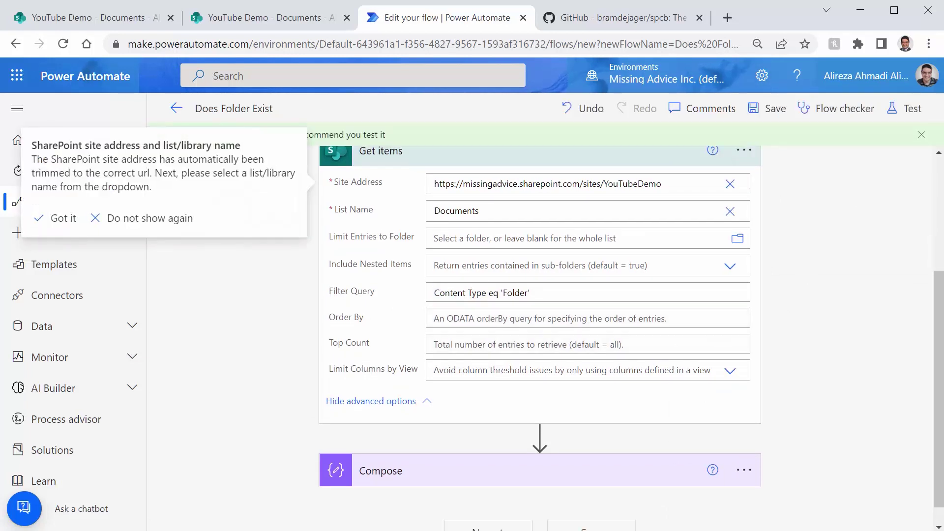
Step: Test-run with FolderName 'rgr', note the invalid Content Type expression error, and return to editing
click(911, 116)
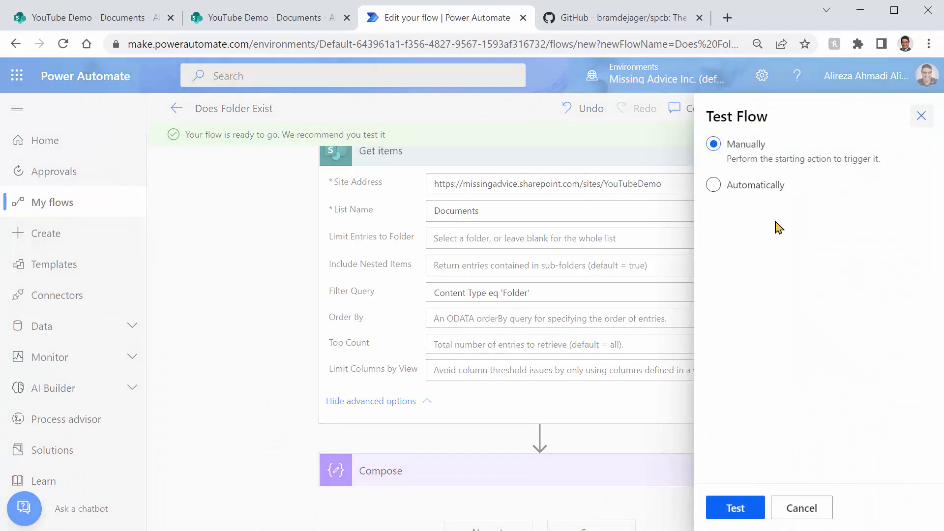
click(724, 514)
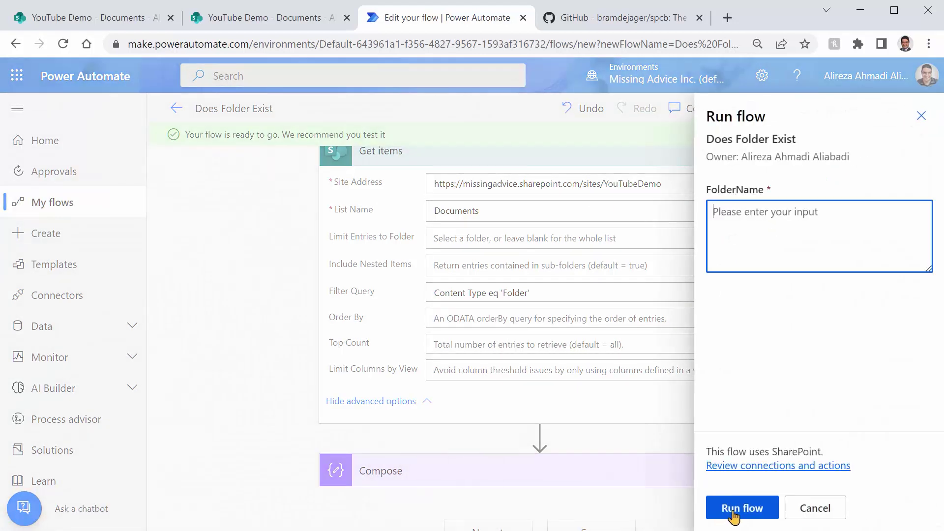
click(736, 511)
click(802, 258)
text(rgr)
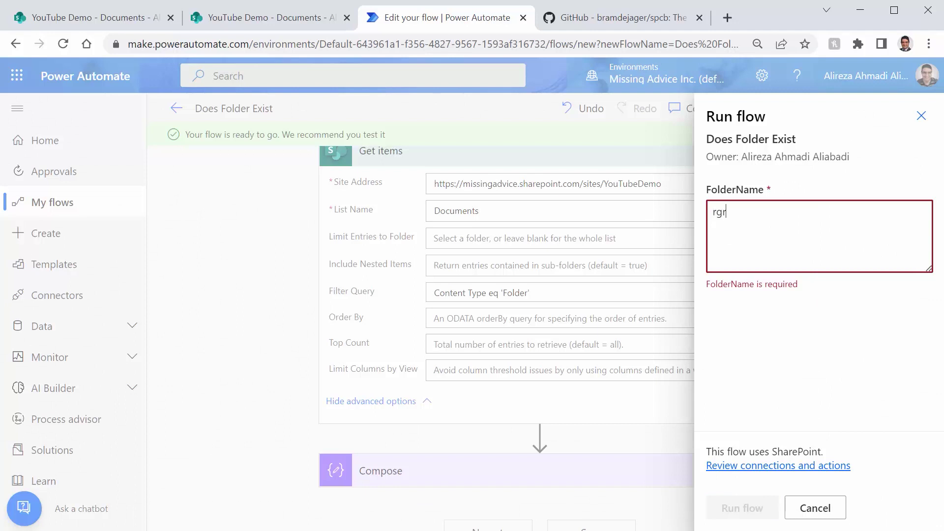
click(741, 507)
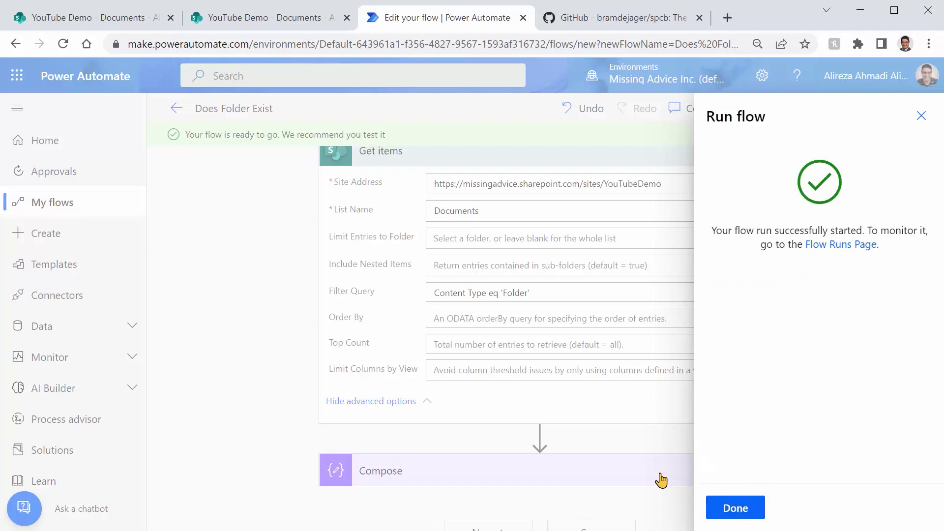
click(727, 510)
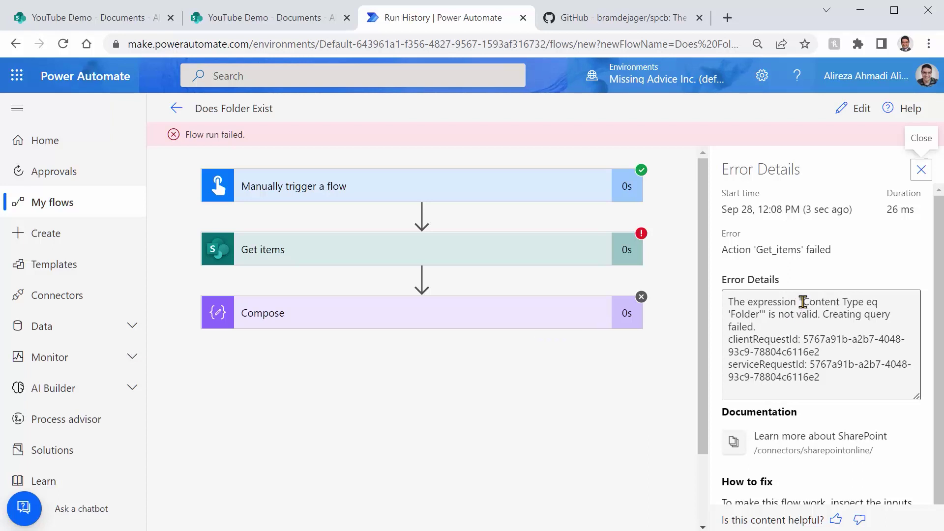
drag(805, 302, 864, 302)
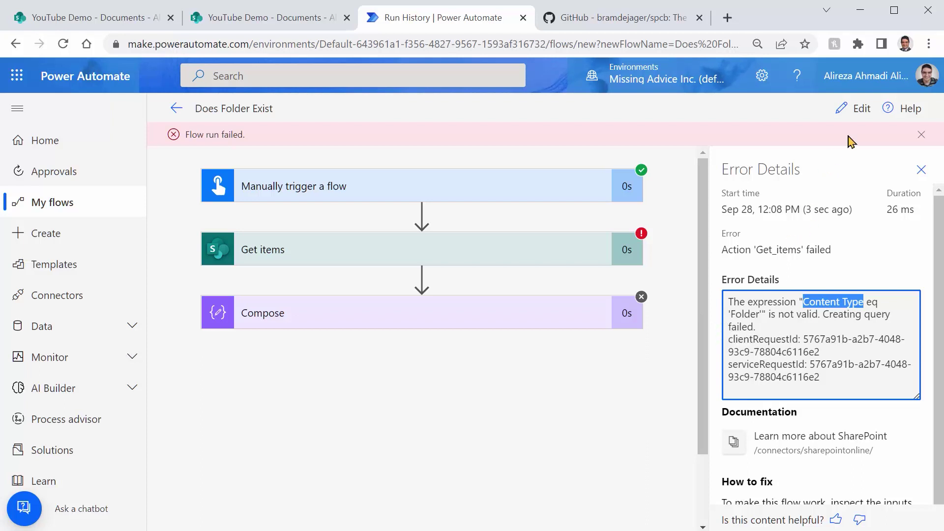
click(856, 109)
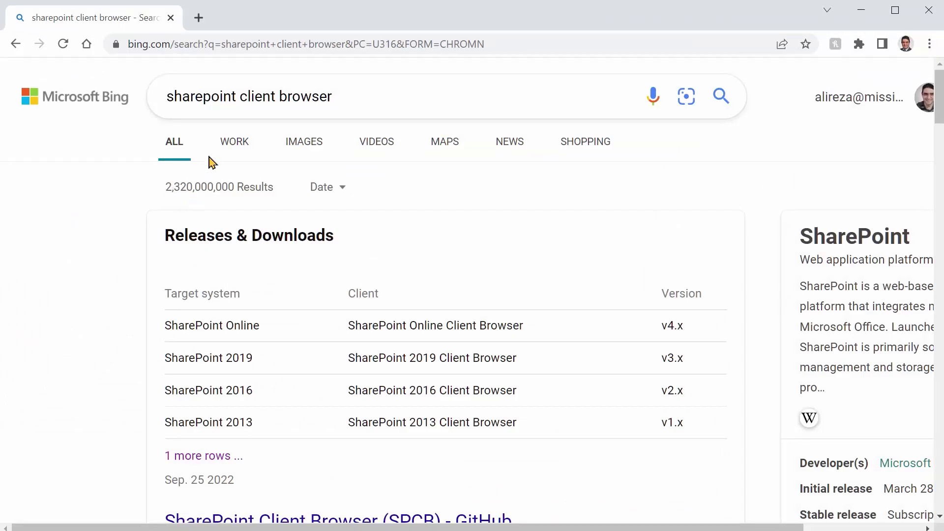
Step: Open the SharePoint Client Browser (SPCB) GitHub repository and scroll to its Releases & Downloads table
click(195, 100)
scroll(316, 348, down, 3)
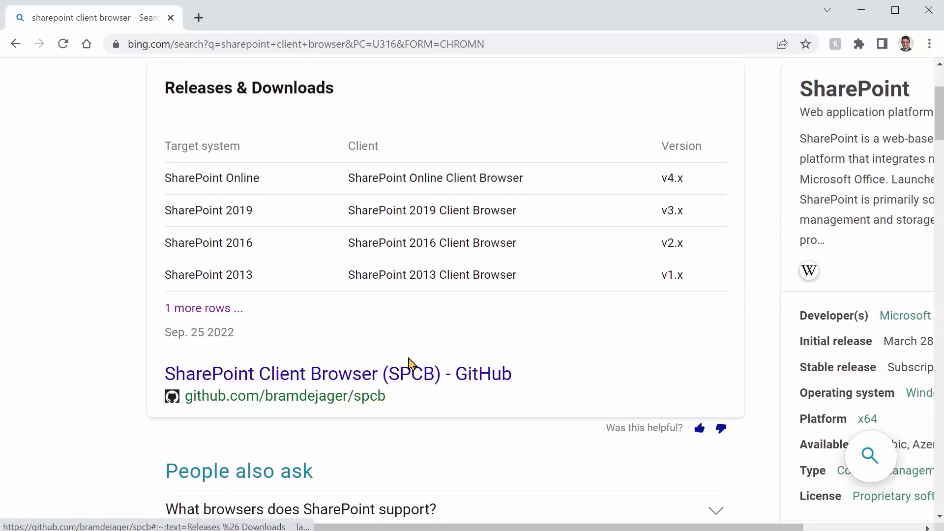
click(346, 376)
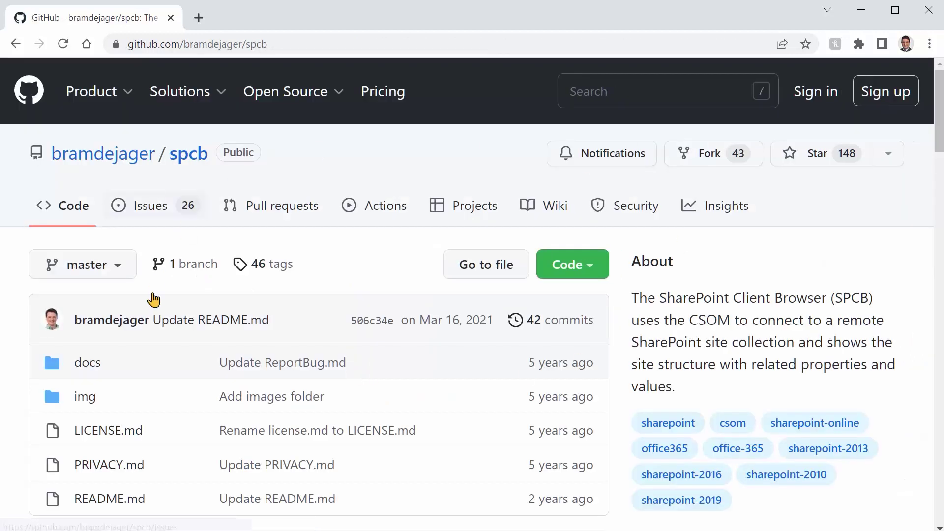
scroll(290, 418, down, 10)
scroll(316, 343, down, 7)
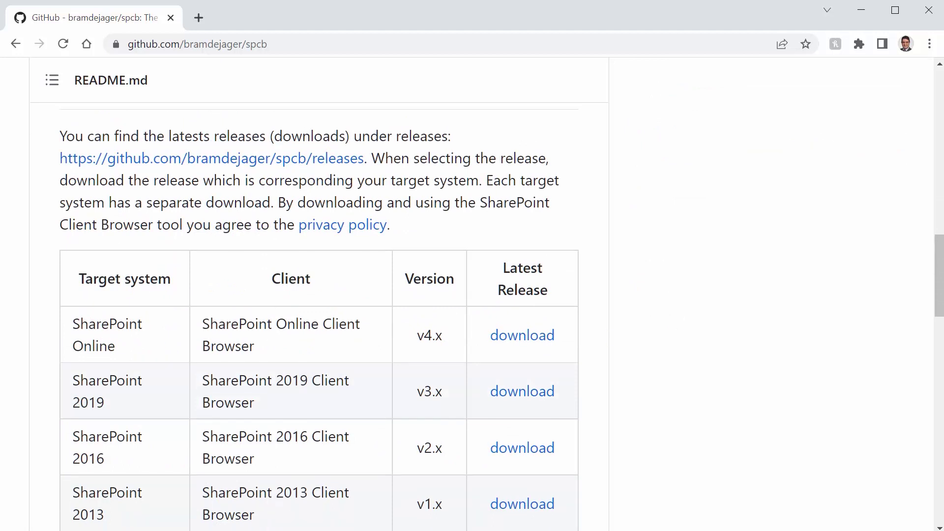
scroll(276, 390, down, 6)
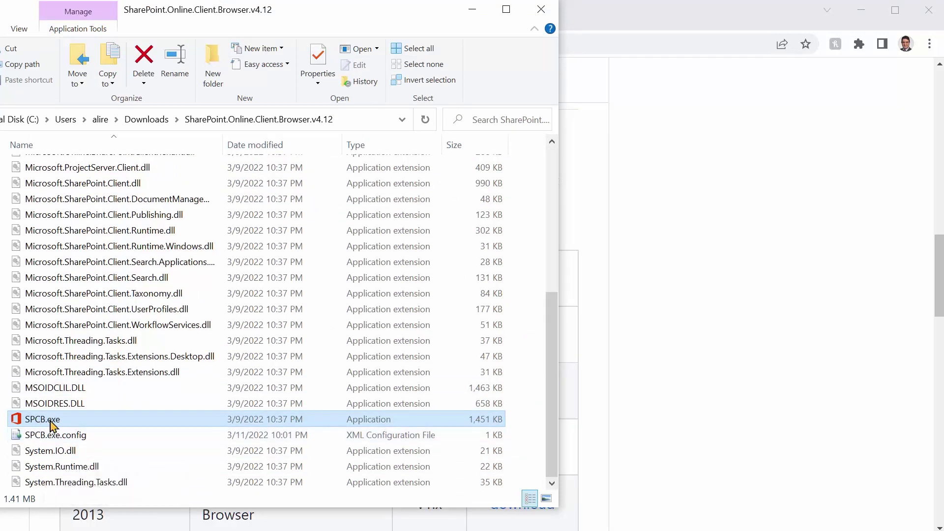
Step: Launch SPCB.exe from the SharePoint.Online.Client.Browser.v4.12 folder to open SharePoint Online Client Browser
mouse_move(56, 424)
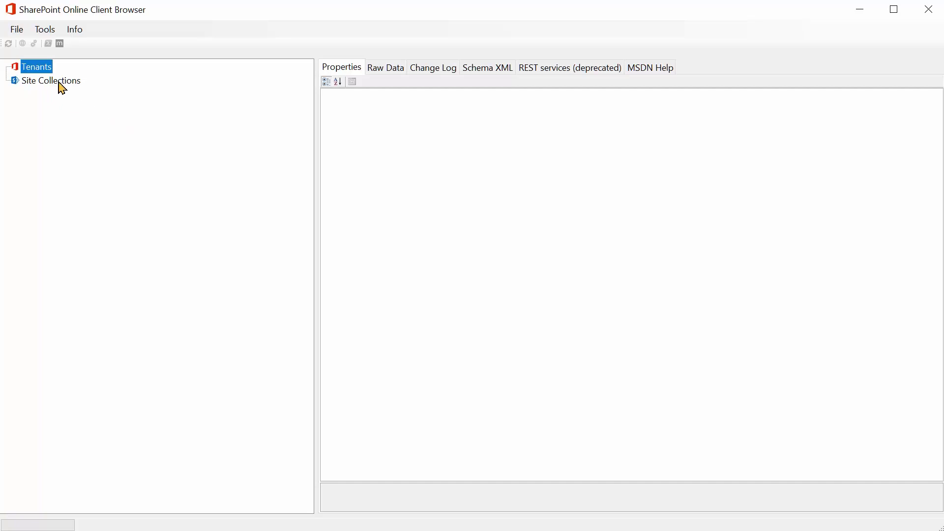
Step: Start Add Site under Site Collections and copy the YouTubeDemo site URL from the browser
click(60, 82)
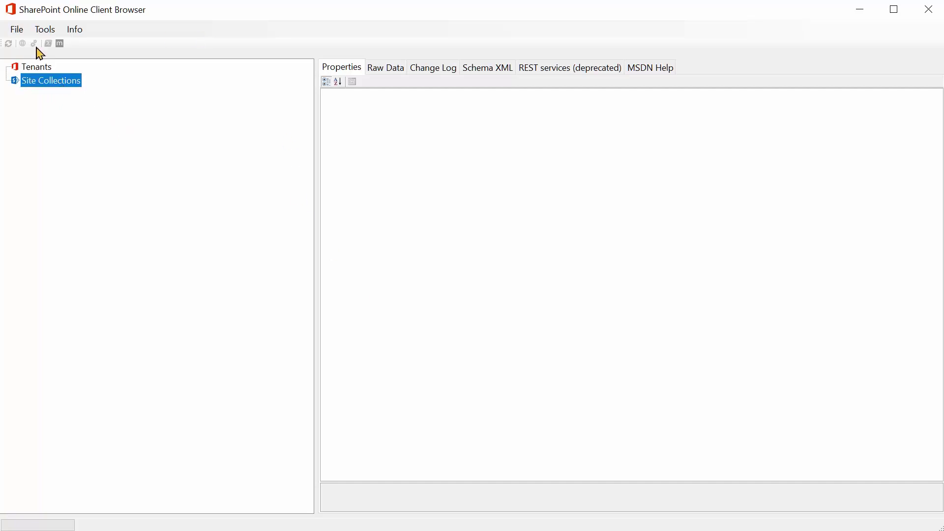
right_click(31, 81)
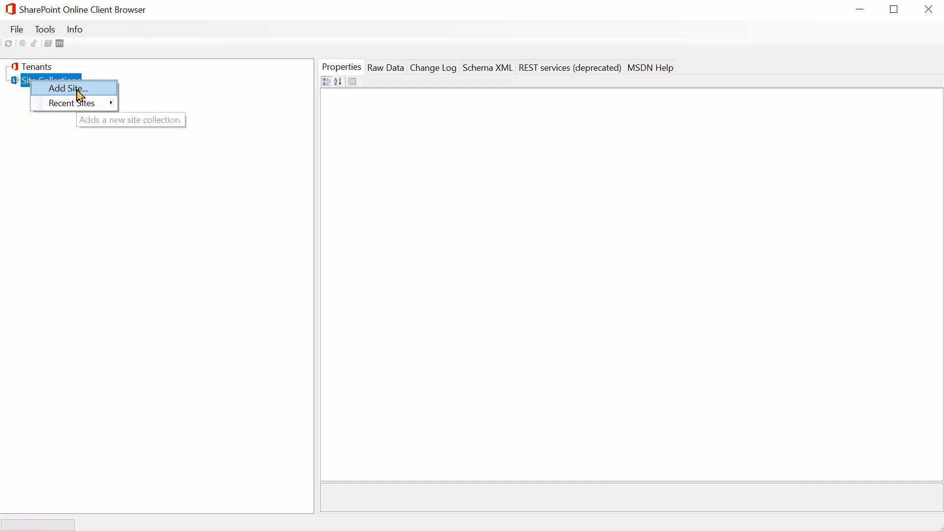
click(80, 91)
key(alt+Tab)
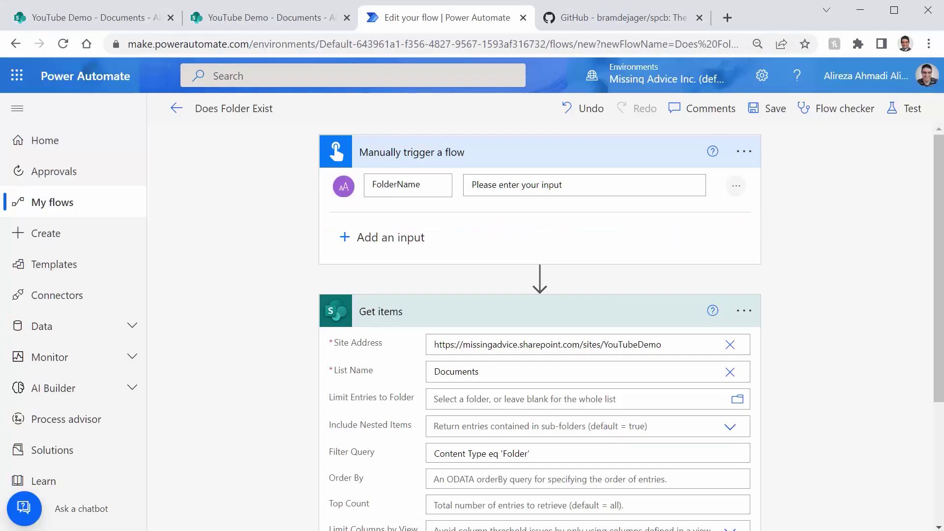
click(58, 19)
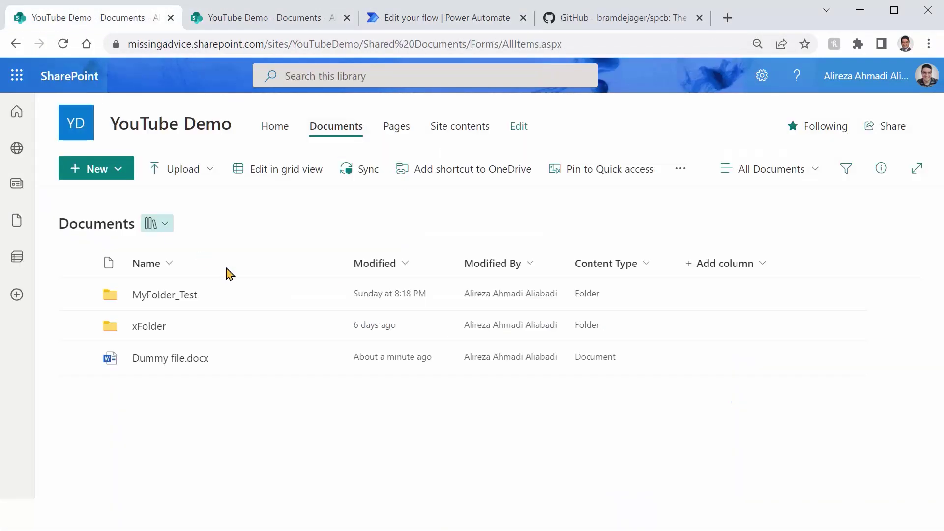
click(272, 43)
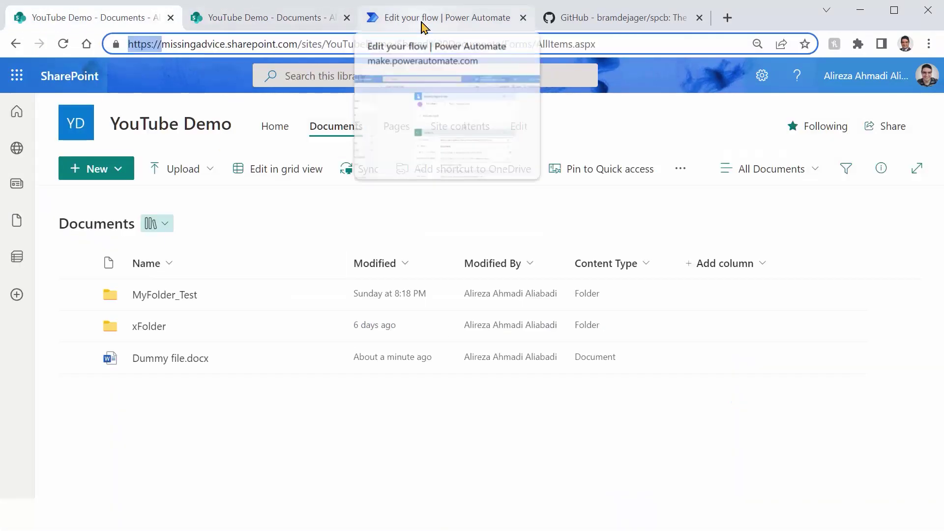
key(ctrl+shift+Right)
key(ctrl+shift+Right)
key(ctrl+shift+Right)
key(ctrl+shift+Right)
key(ctrl+shift+Right)
key(ctrl+shift+Right)
key(ctrl+c)
key(alt+Tab)
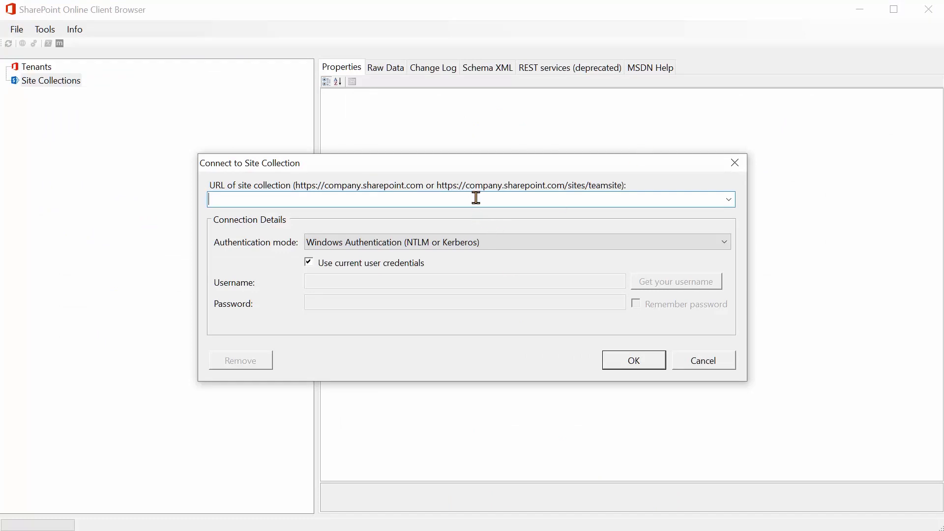
Step: Paste the YouTubeDemo URL, confirm, and sign in with the Microsoft account
key(ctrl+v)
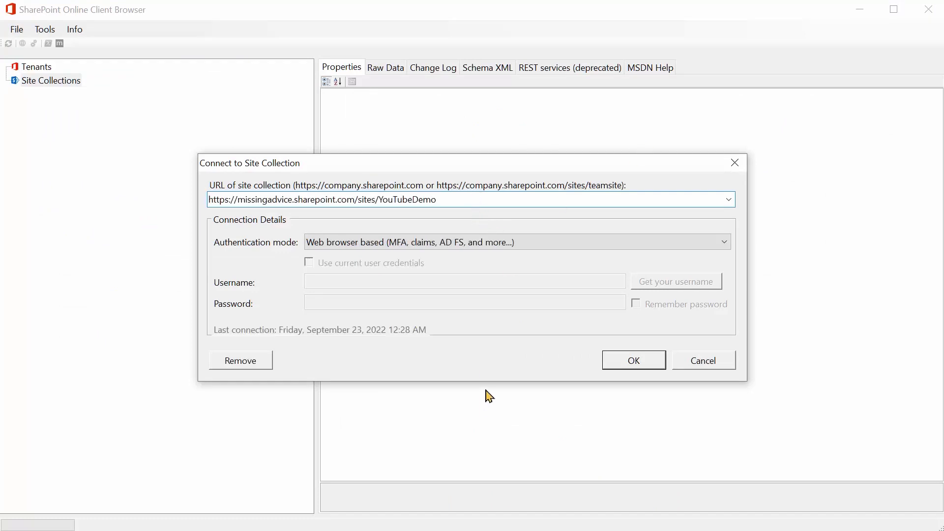
click(647, 357)
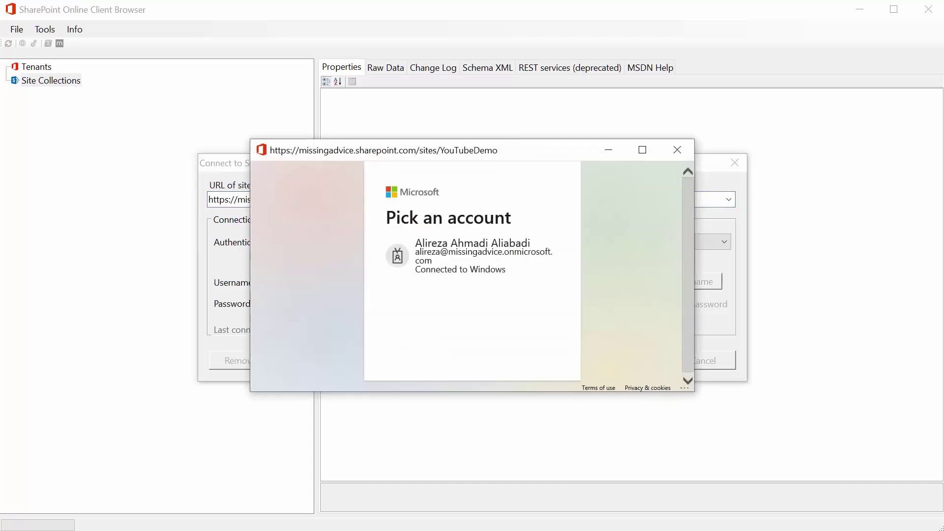
click(491, 270)
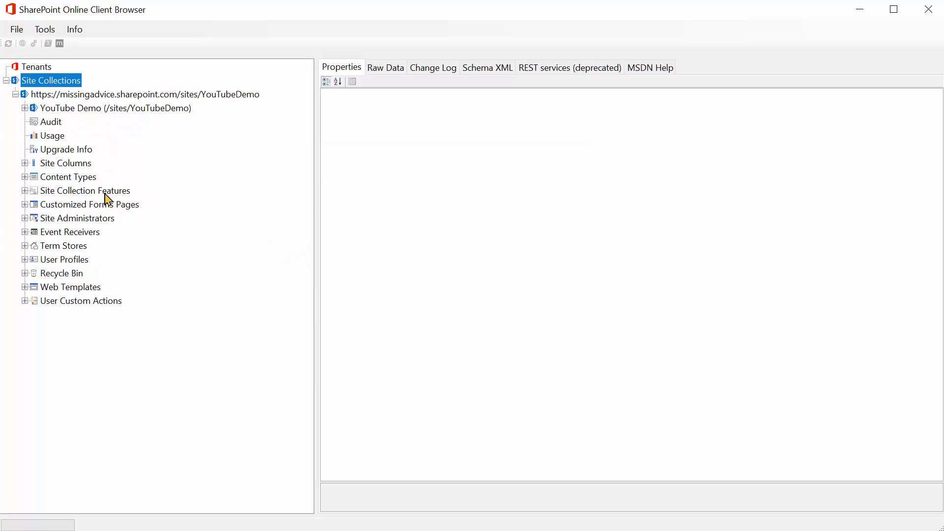
Step: Under YouTube Demo > Lists > Documents > Fields, show Content Type's InternalName, ContentType
click(24, 108)
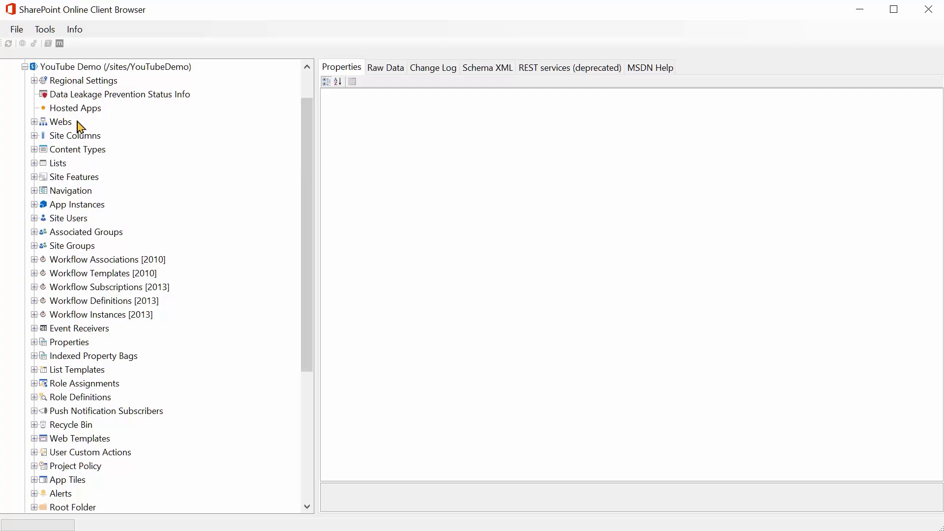
click(34, 163)
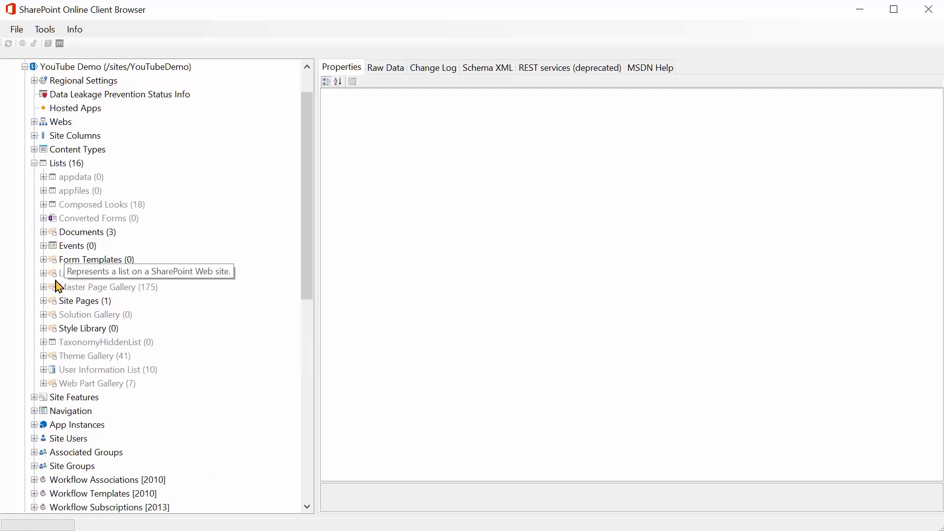
click(43, 232)
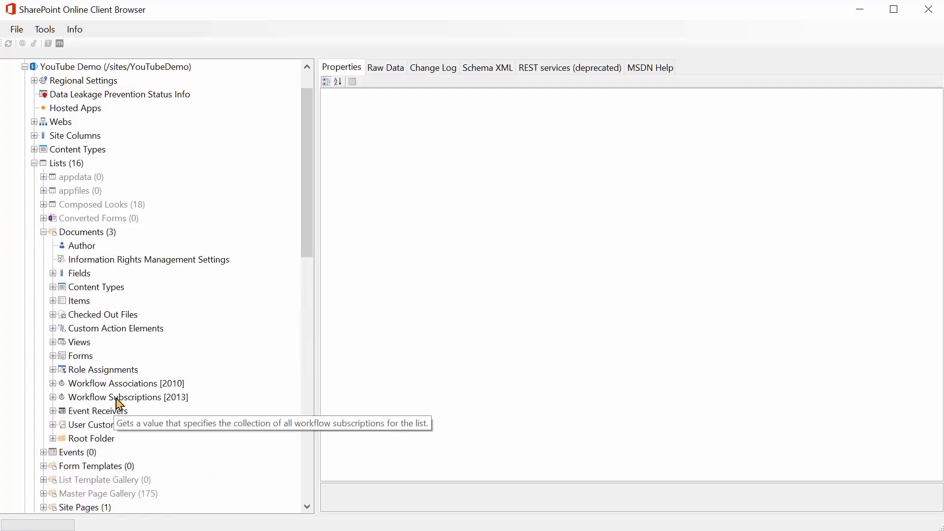
click(75, 278)
click(52, 274)
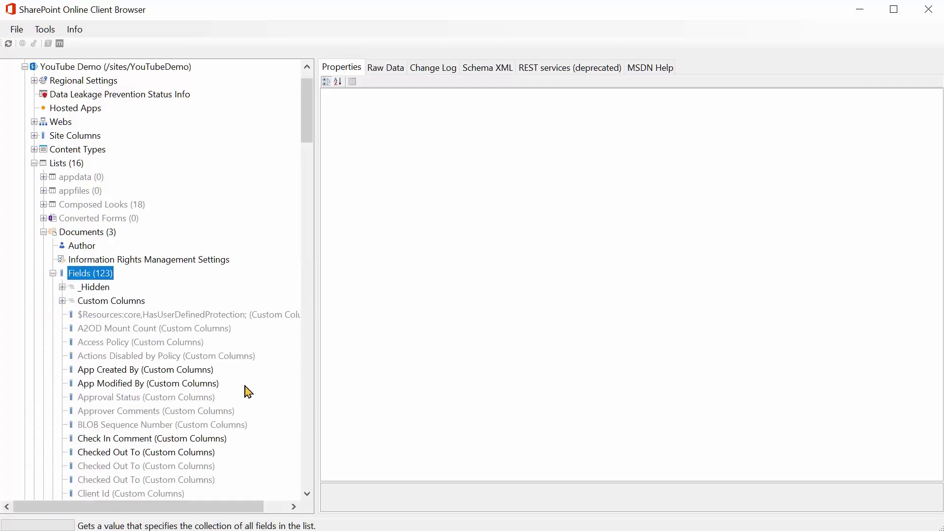
scroll(162, 302, down, 2)
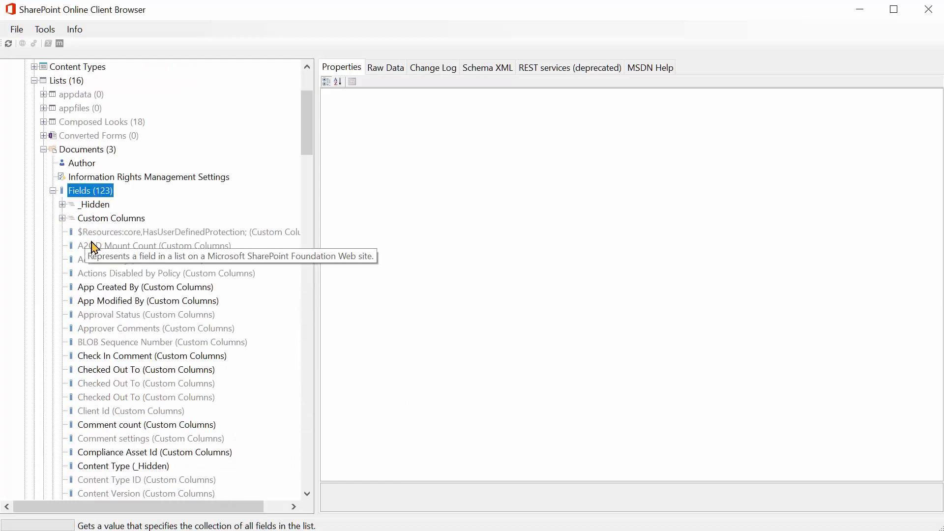
scroll(95, 295, down, 2)
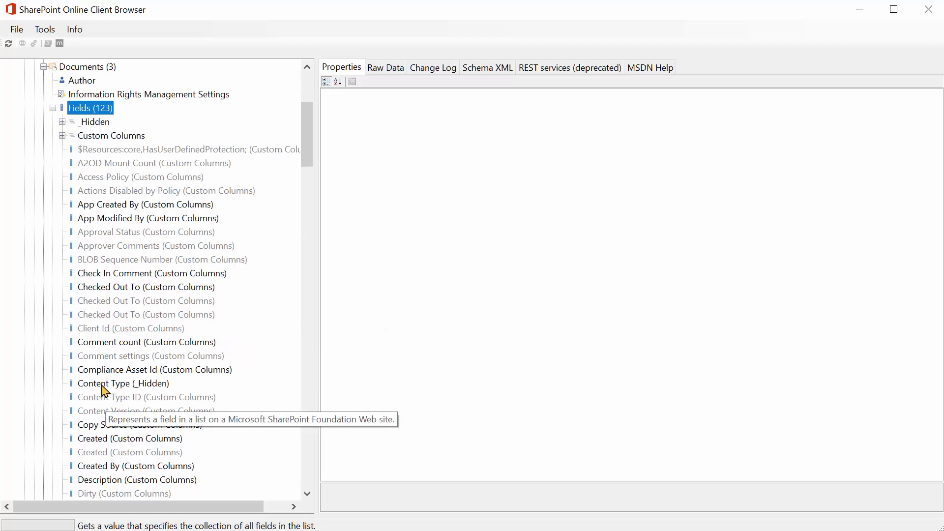
click(105, 386)
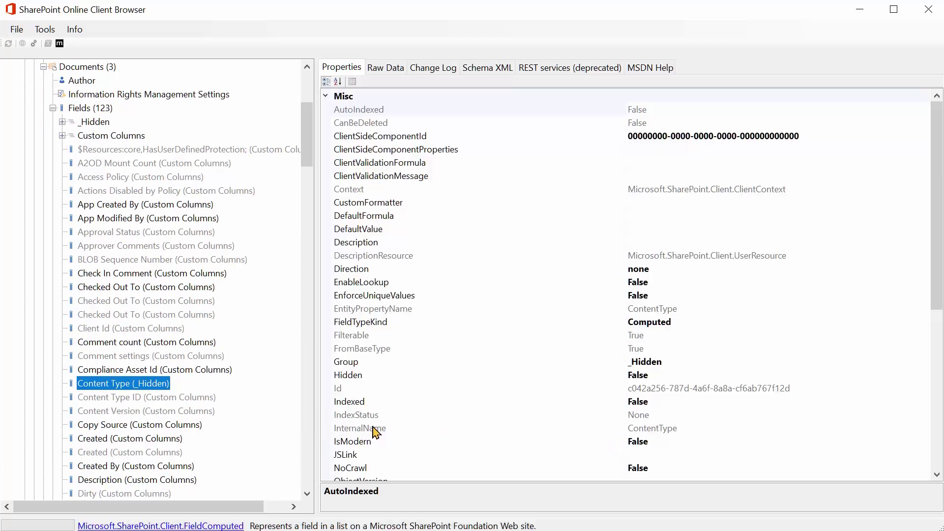
click(655, 428)
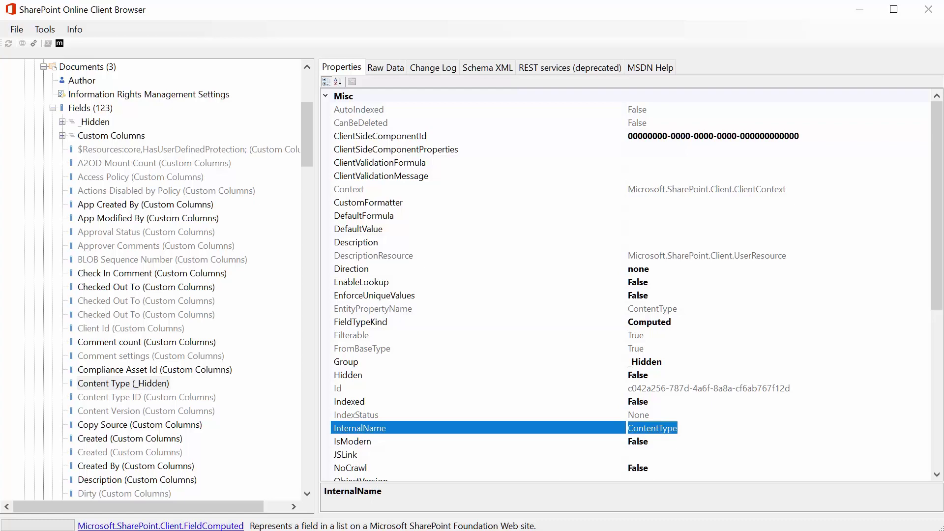
Step: Change the Get items Filter Query to ContentType eq 'Folder' and save the flow
key(alt+Tab)
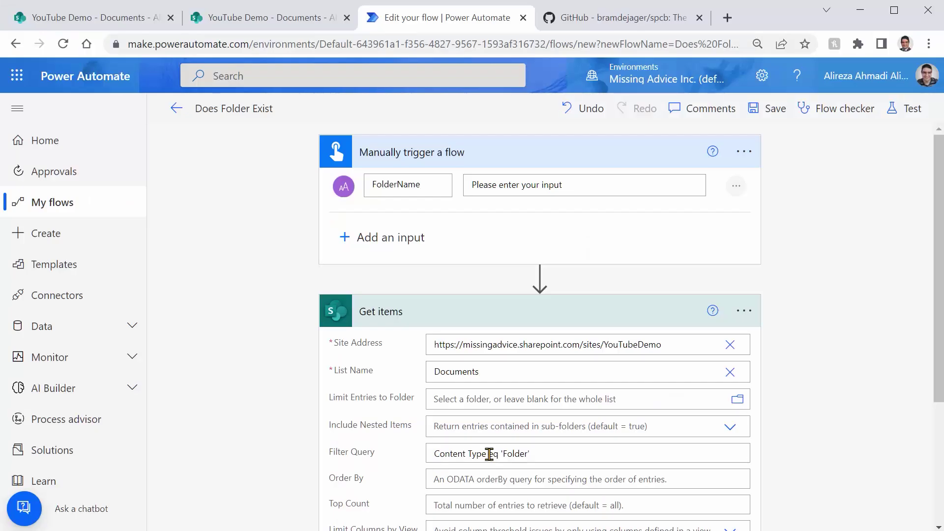
click(489, 454)
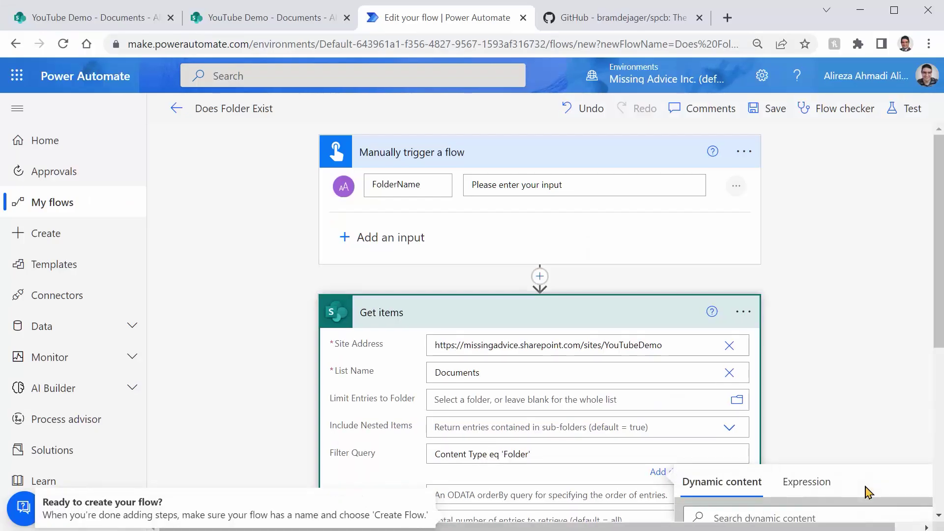
click(100, 18)
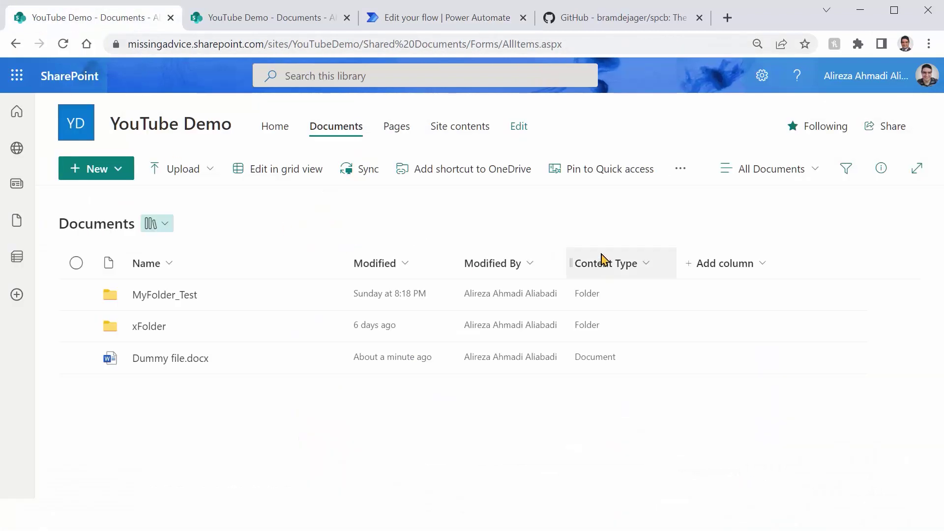
click(438, 18)
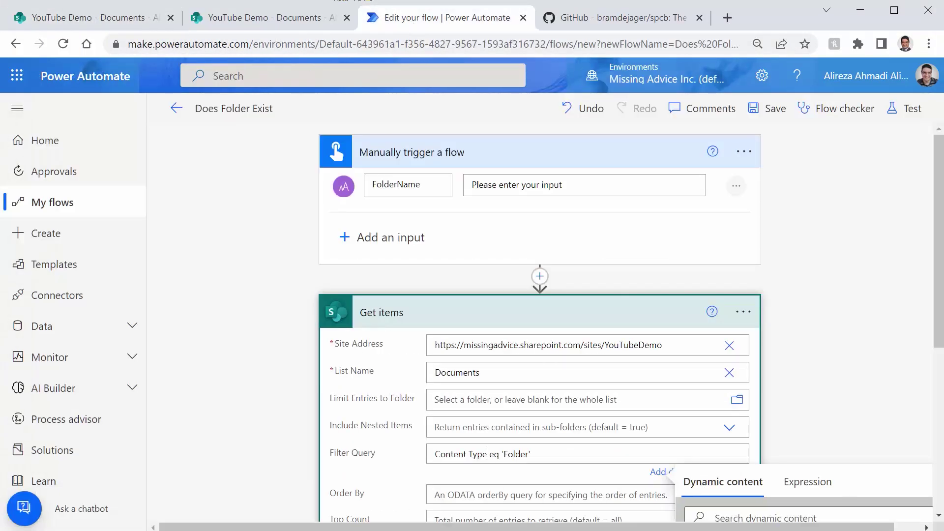
key(shift+Home)
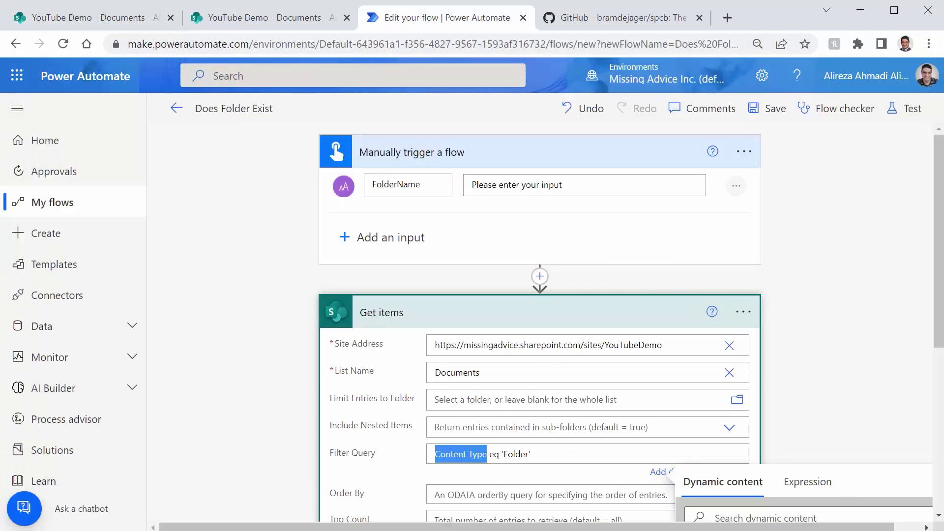
text(ContentType)
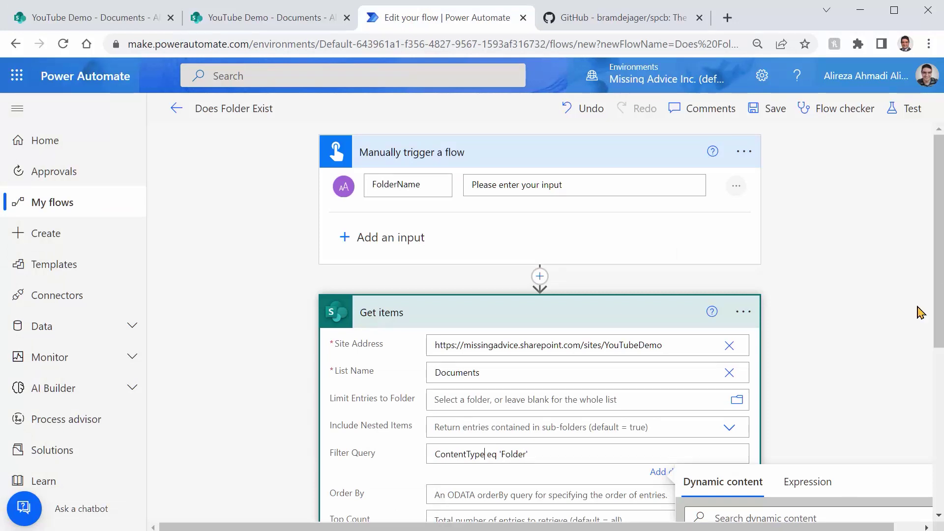
click(770, 109)
Step: Run a manual test of the flow with folder name 'rtye'
click(907, 108)
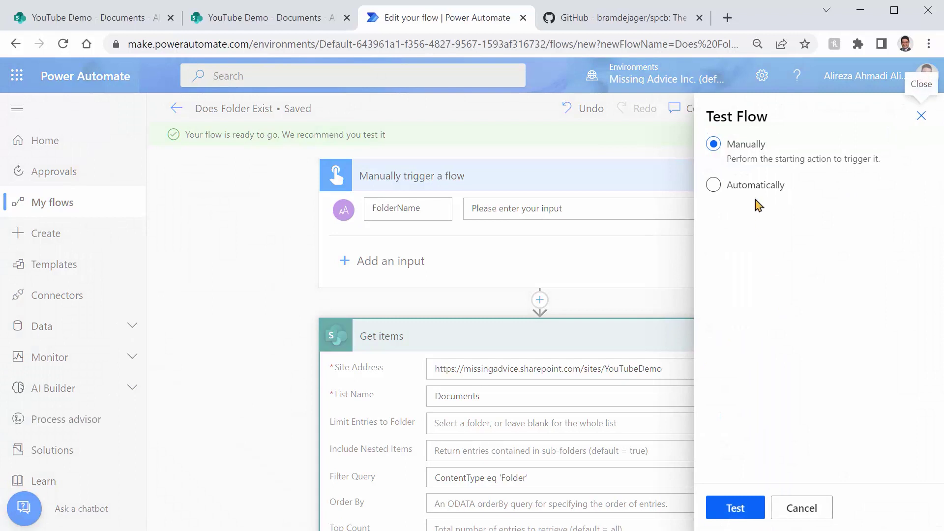
click(752, 510)
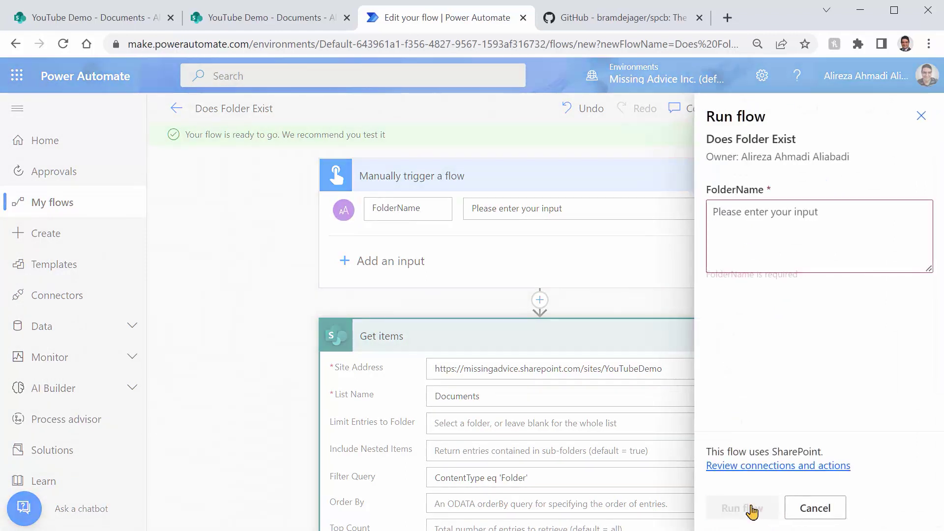
click(787, 216)
text(rtye)
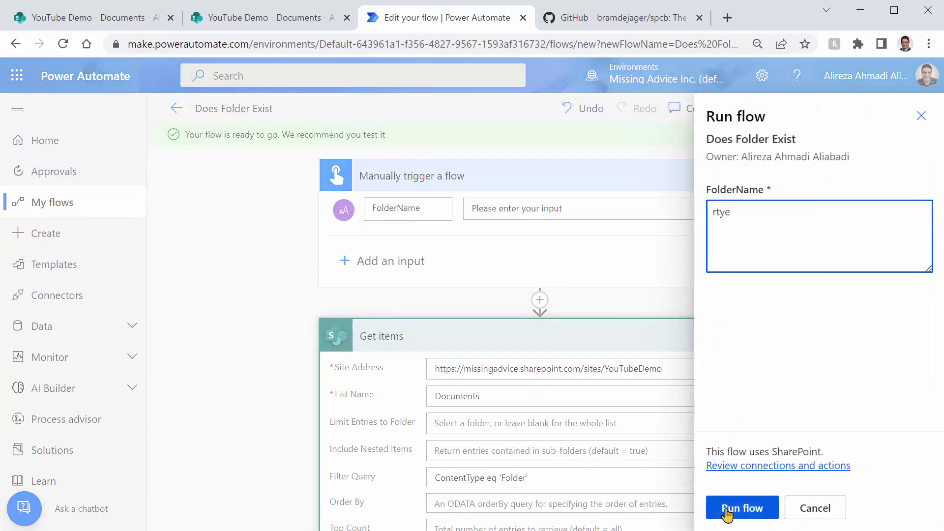
click(726, 511)
click(734, 511)
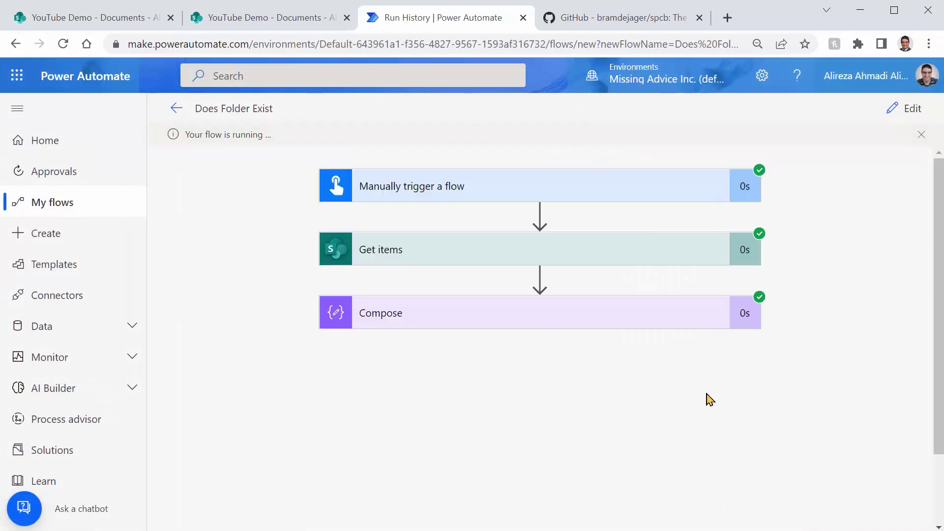
Step: Review the Get items and Compose run outputs, then return the flow to editing
click(426, 257)
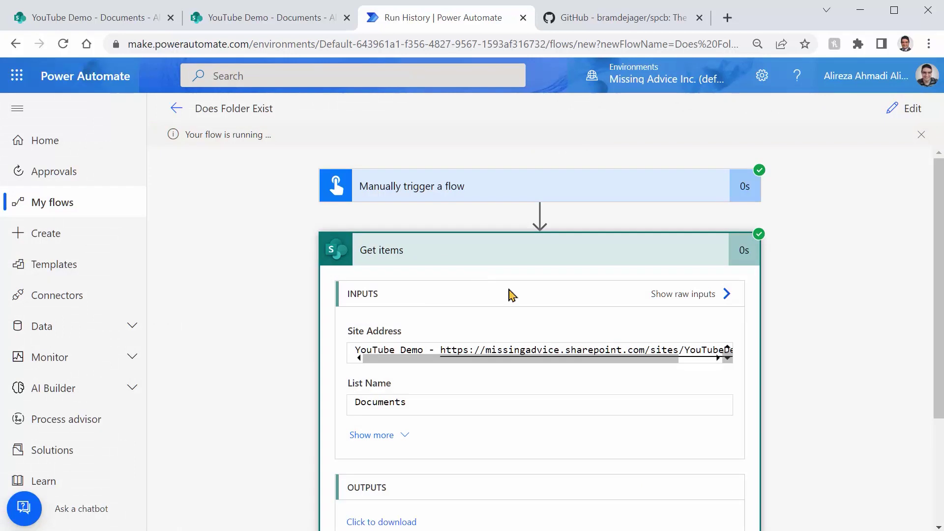
click(567, 263)
click(587, 317)
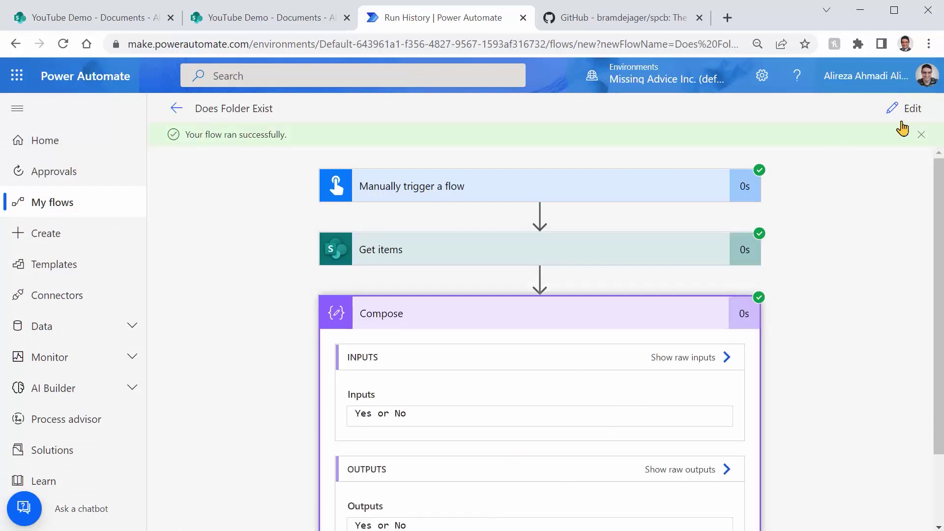
click(912, 110)
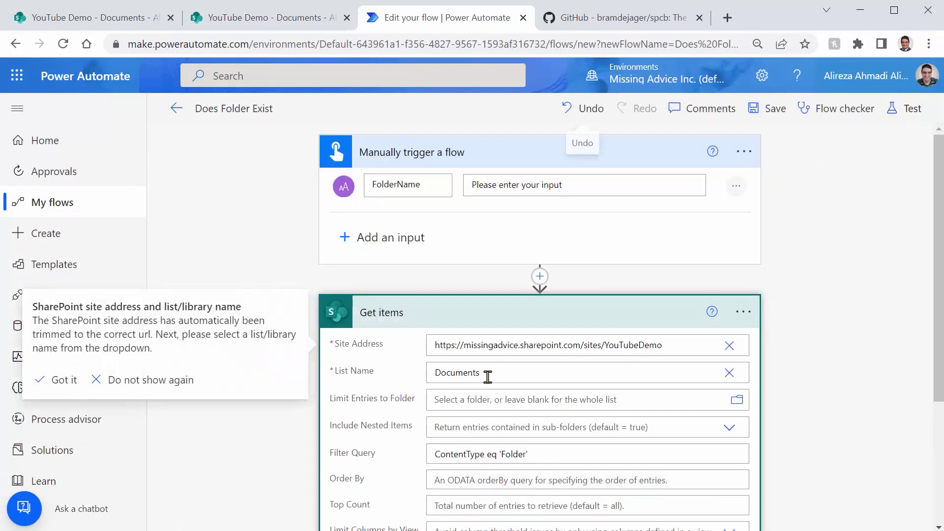
Step: Replace the Compose input with the expression length() of the Get items value list
click(476, 318)
click(511, 377)
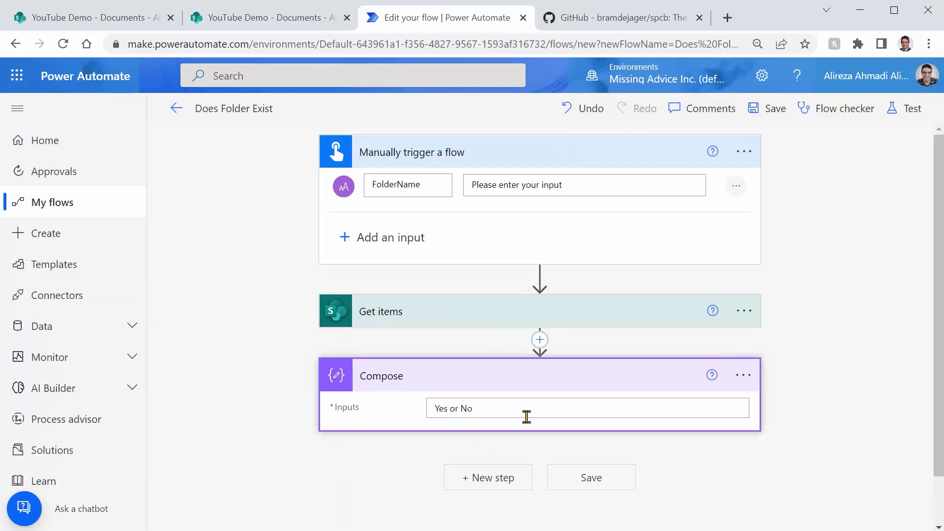
key(ctrl+a)
key(BackSpace)
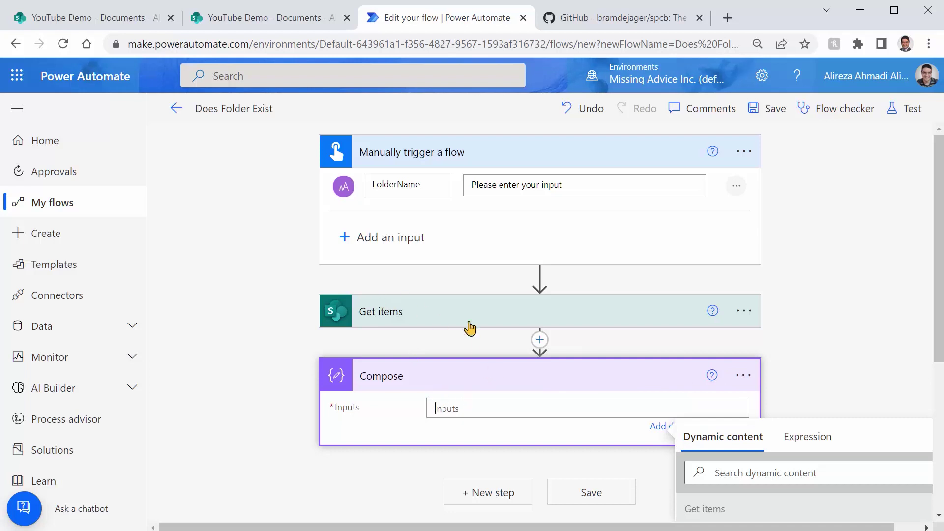
scroll(832, 352, down, 3)
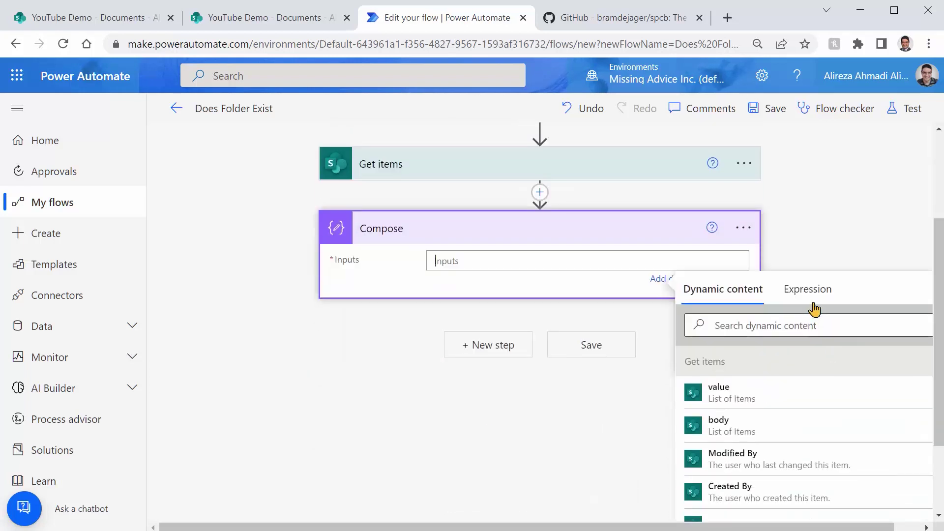
click(810, 297)
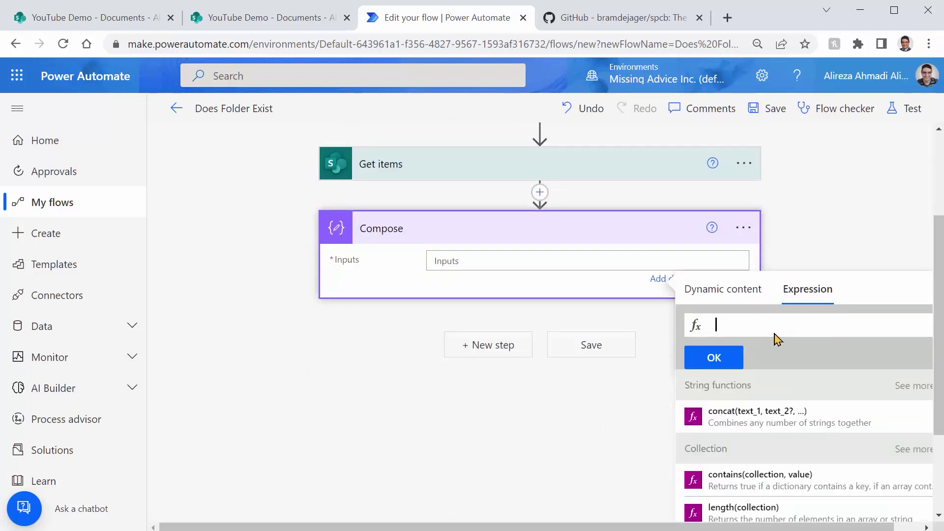
text(len)
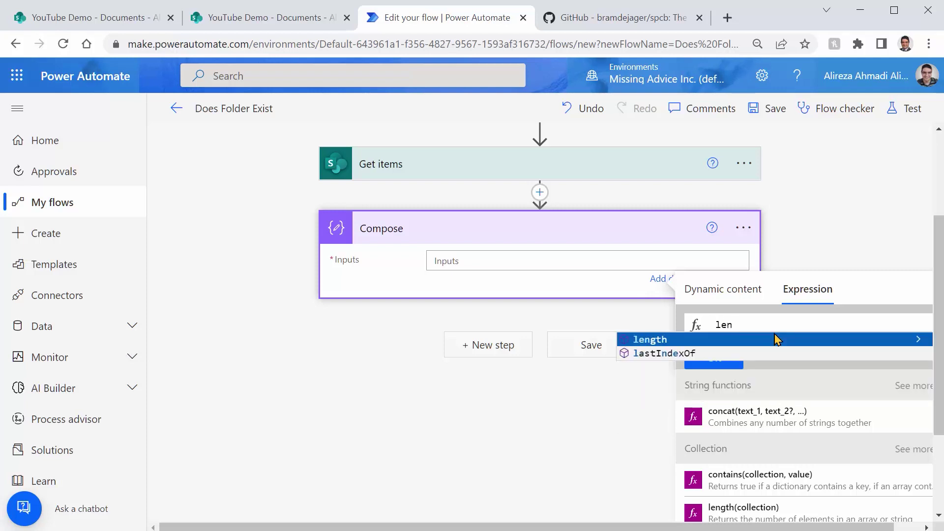
click(776, 339)
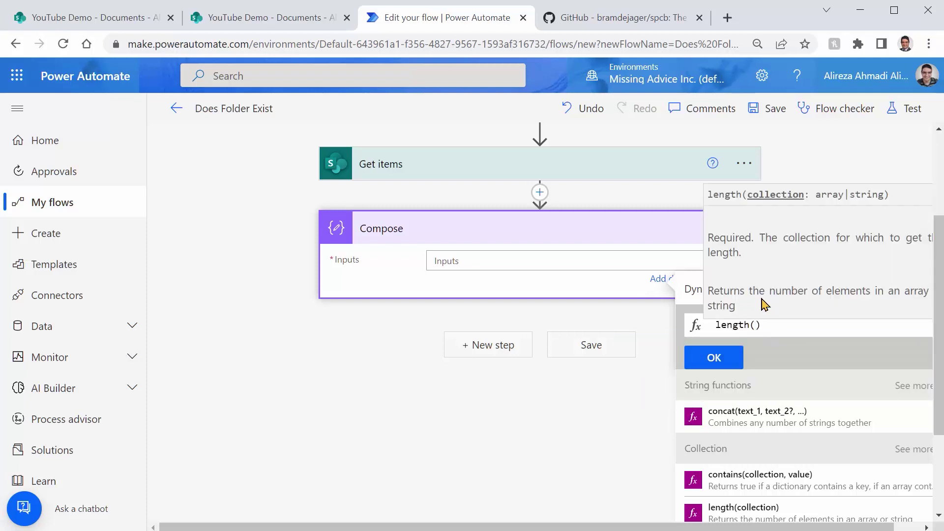
click(693, 290)
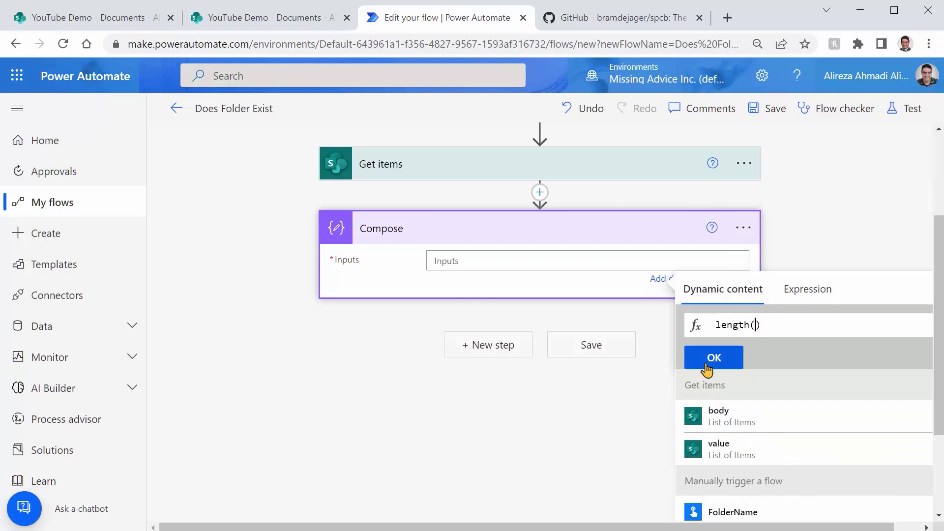
click(706, 449)
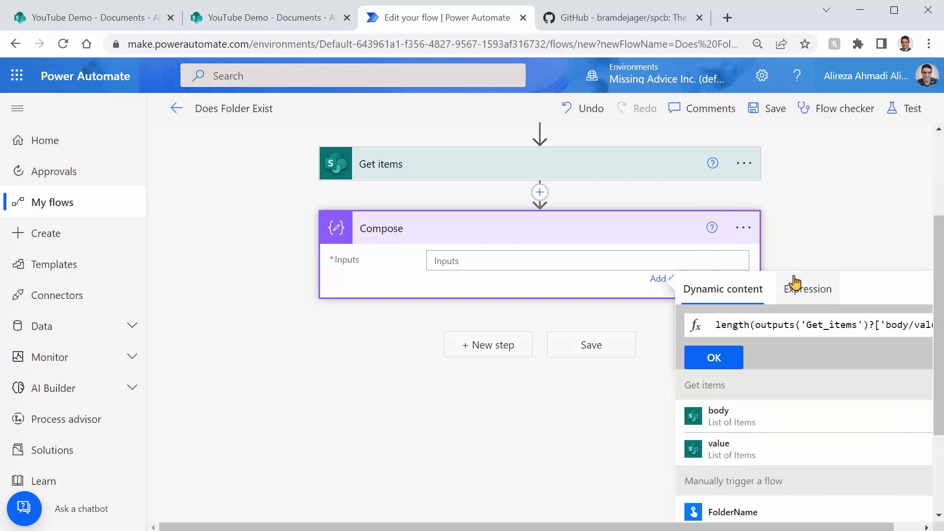
click(723, 364)
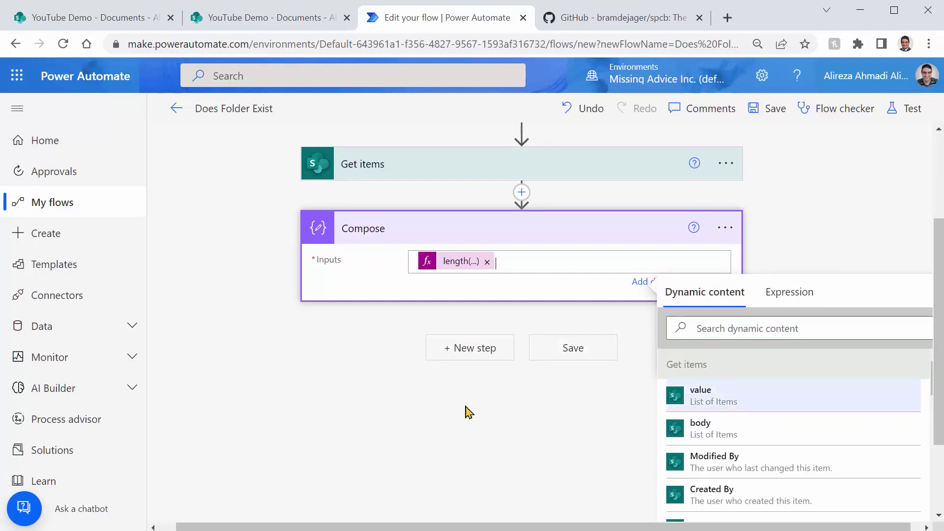
Step: Save, test-run with folder name 'the', and compare Compose's result 2 against the Documents library
click(590, 354)
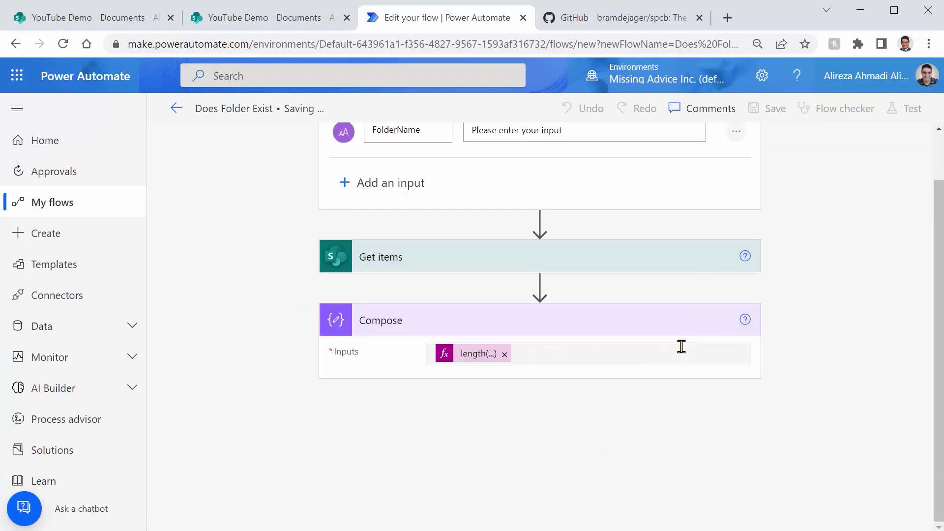
click(907, 109)
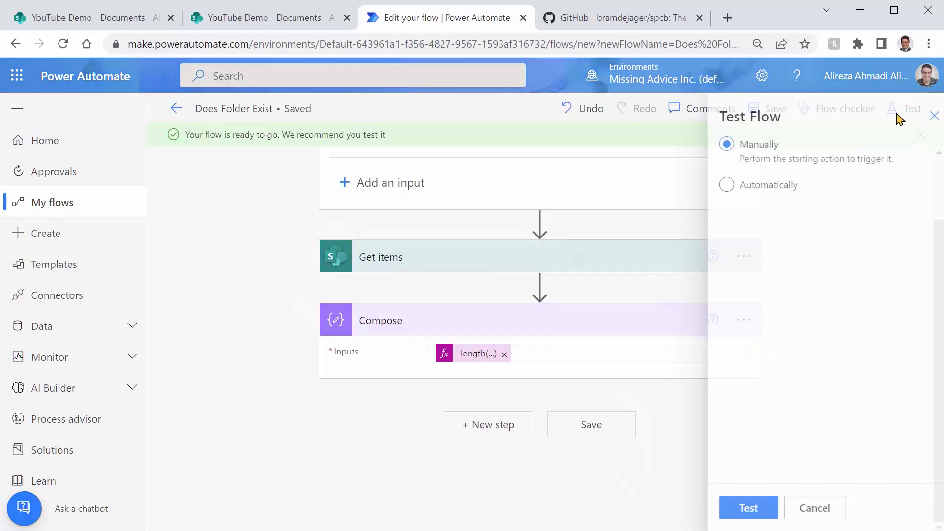
click(736, 507)
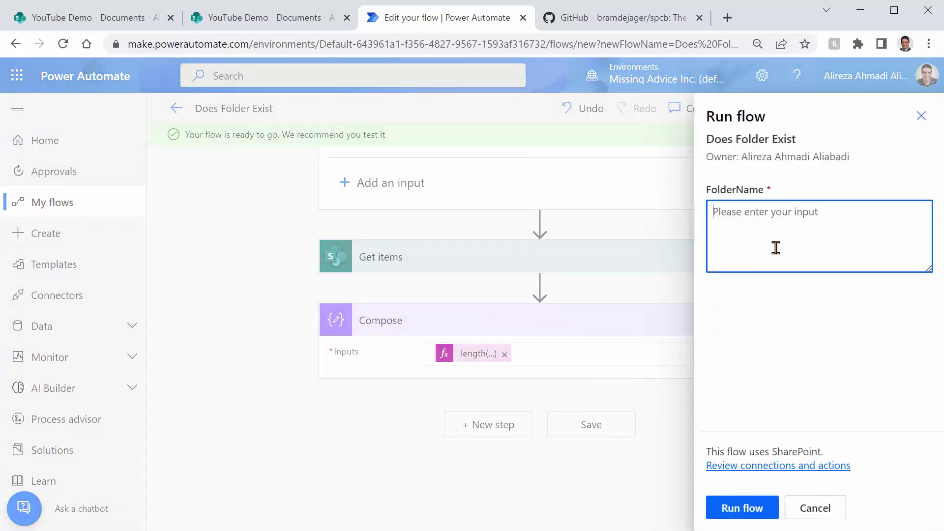
text(the)
click(752, 511)
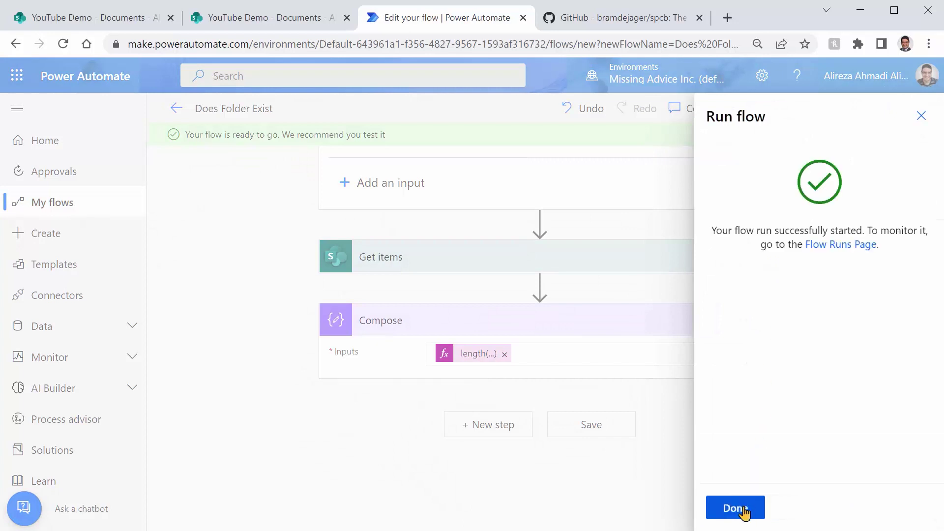
click(745, 511)
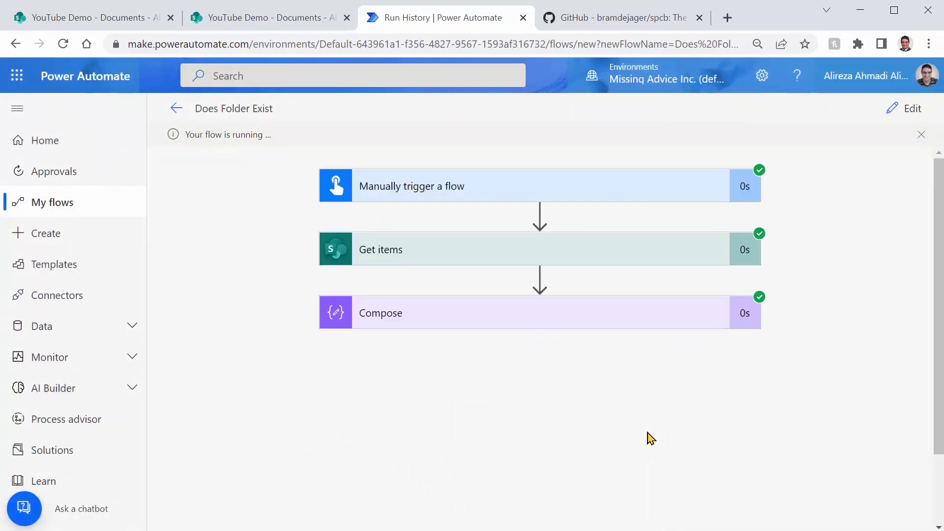
click(710, 320)
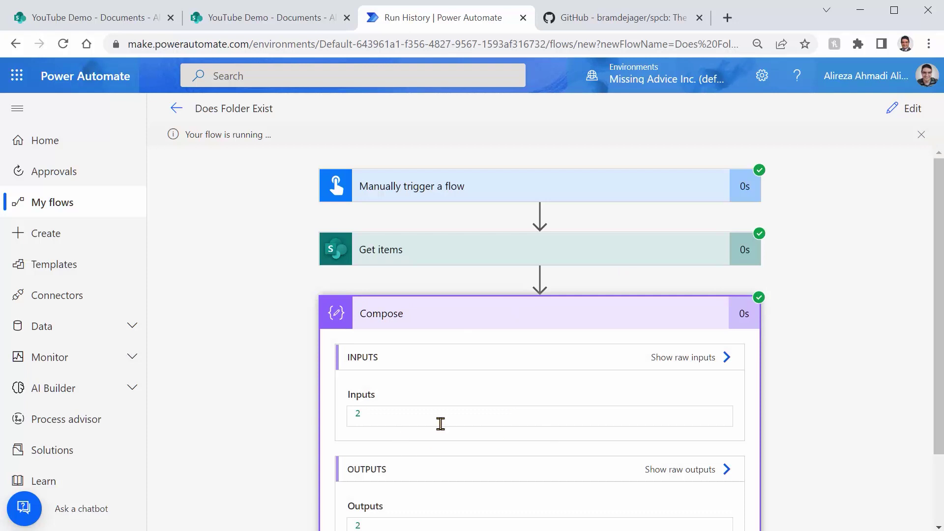
click(249, 20)
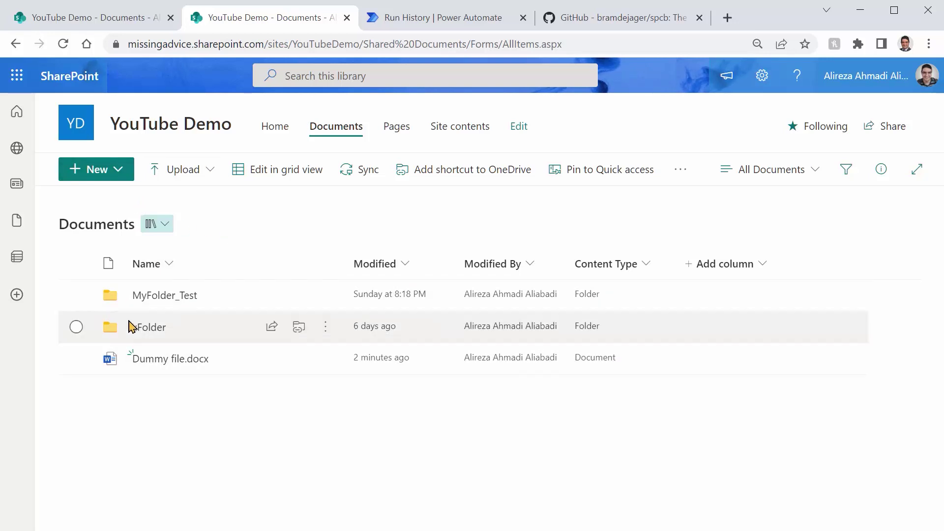
Step: Append and Name eq '<FolderName>' to the Get items Filter Query and save the flow
click(421, 22)
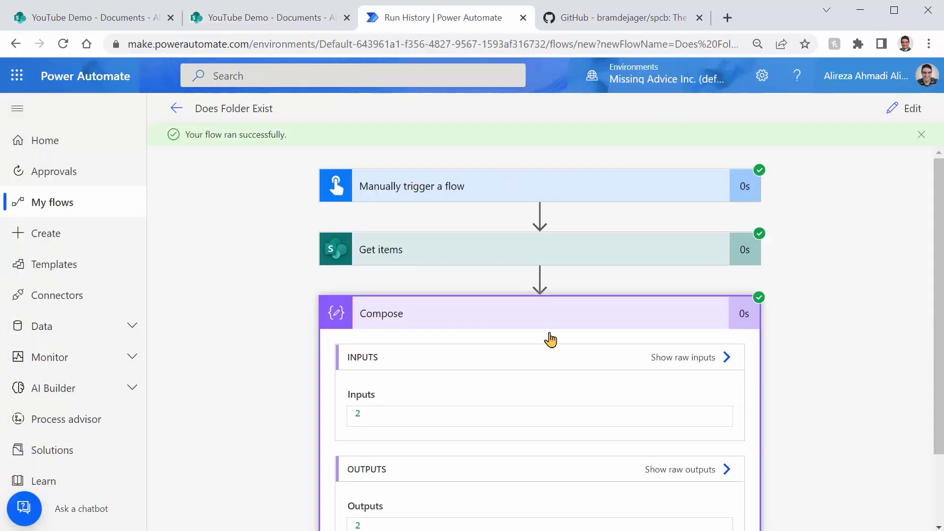
click(908, 109)
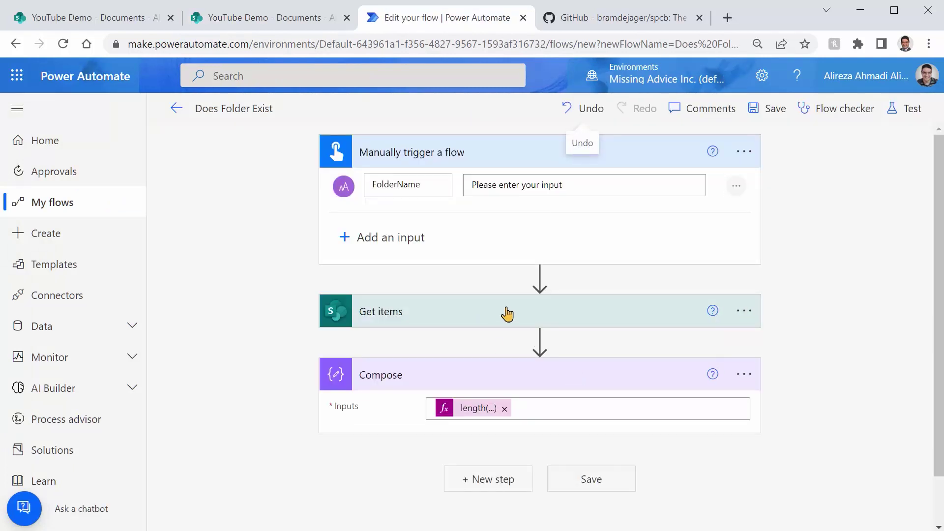
click(507, 314)
scroll(824, 366, down, 4)
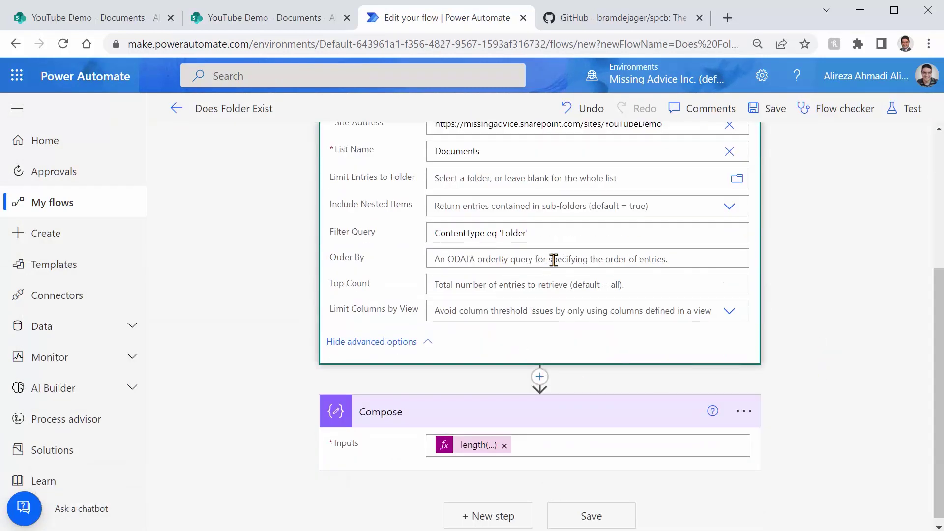
click(562, 235)
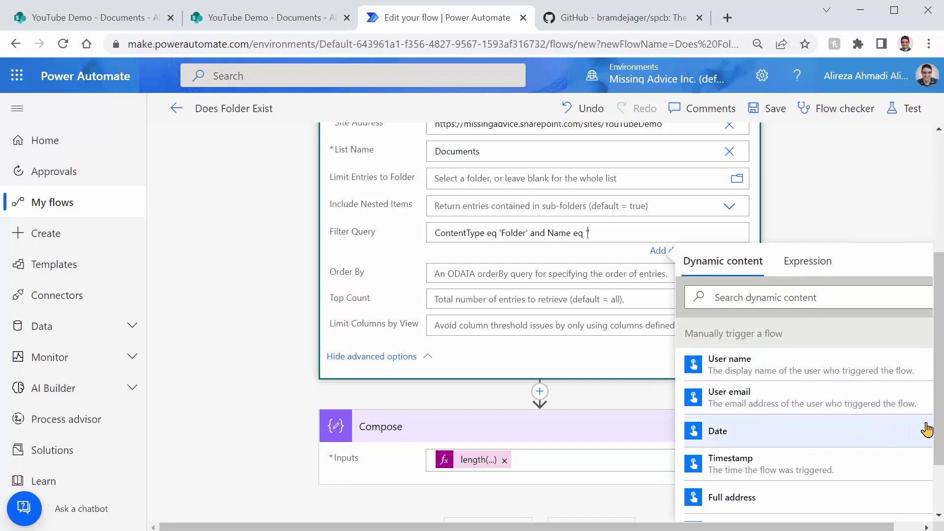
scroll(939, 459, down, 2)
scroll(939, 459, down, 1)
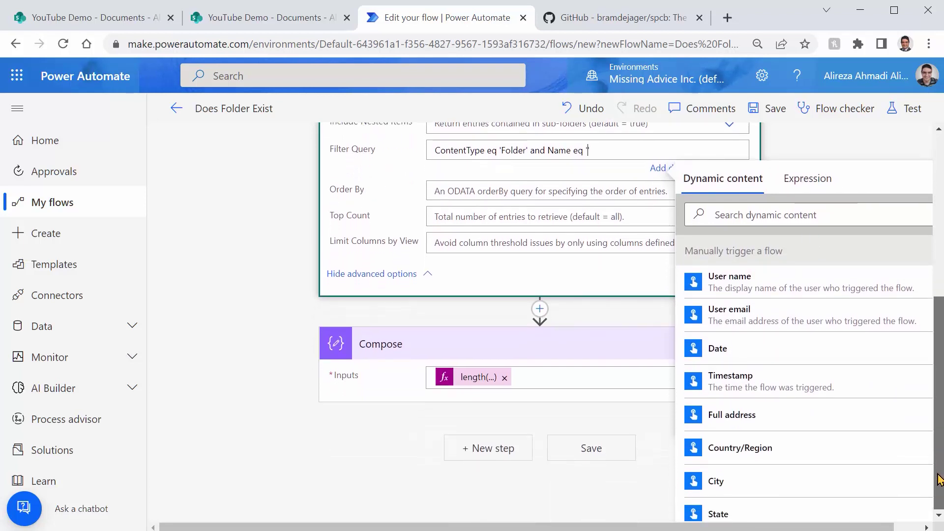
scroll(803, 456, down, 3)
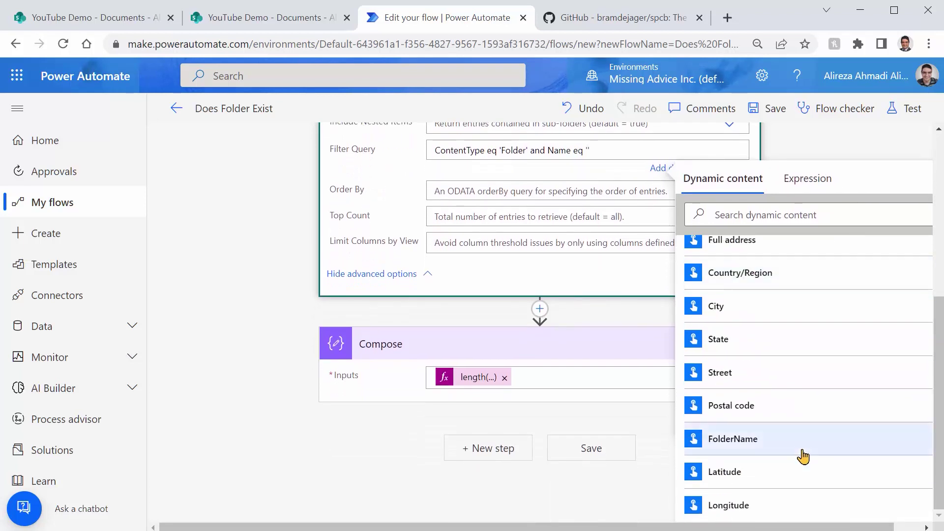
click(763, 447)
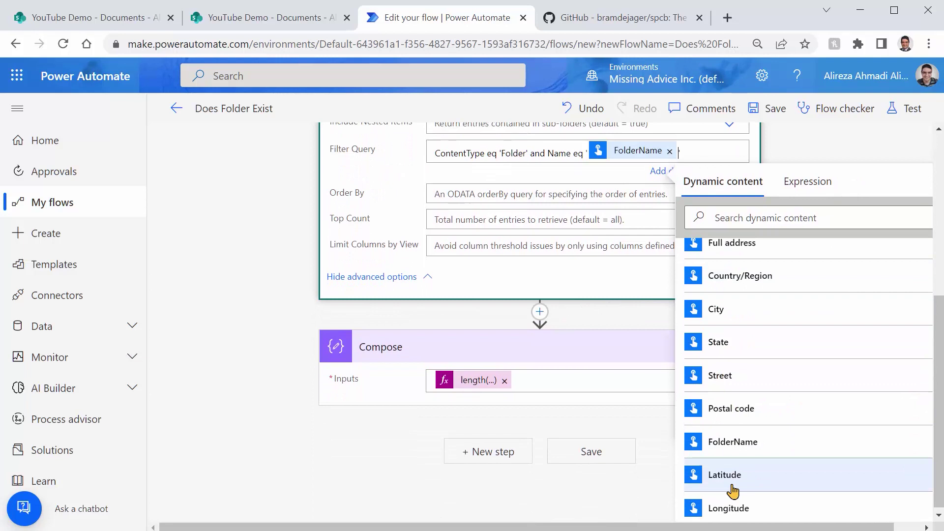
click(838, 144)
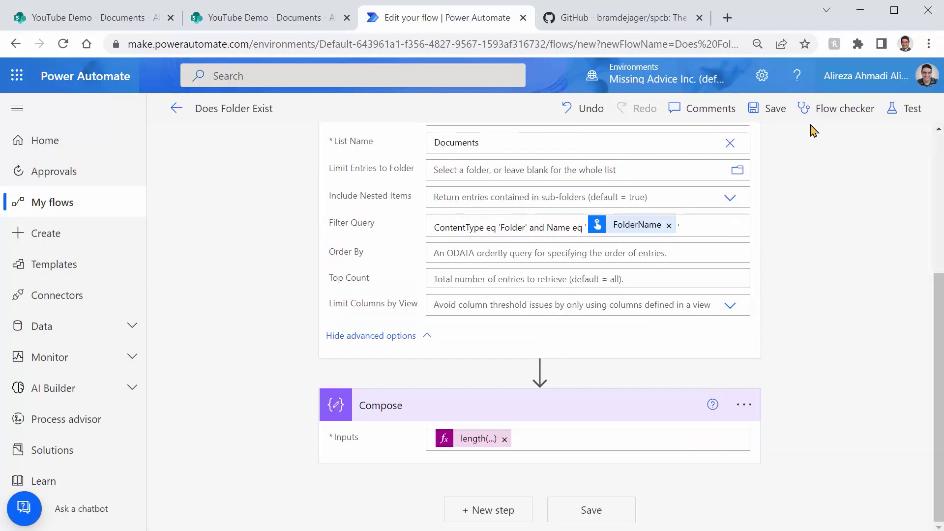
click(772, 117)
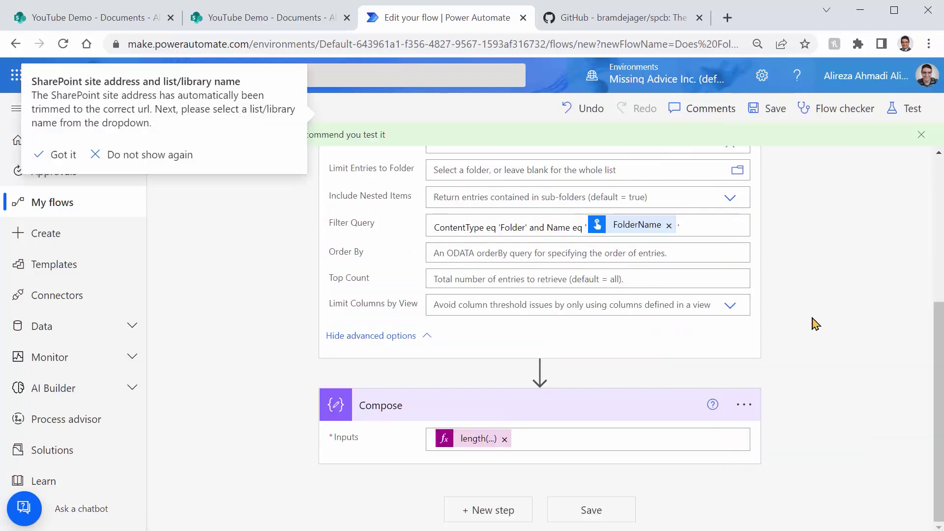
Step: Test-run the flow with folder name 'rg' and open the Get items error about column 'Name'
click(903, 107)
click(728, 508)
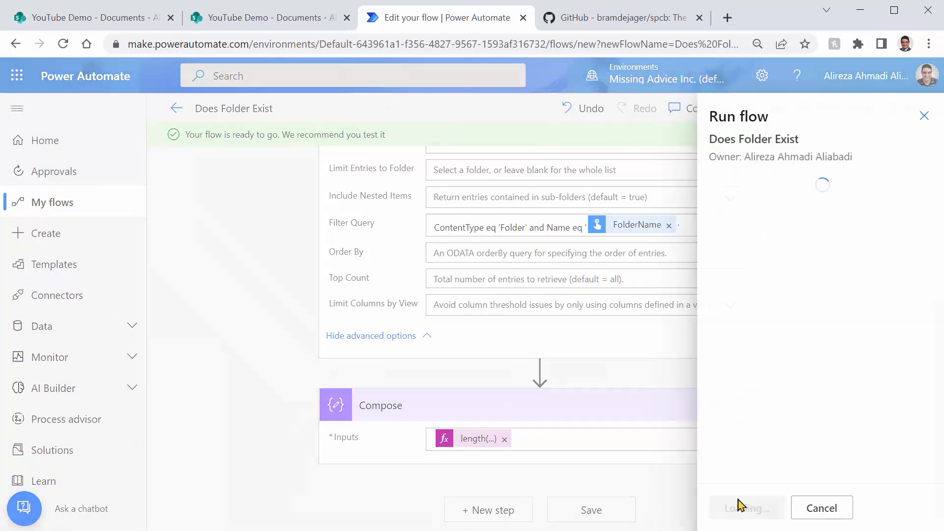
click(742, 507)
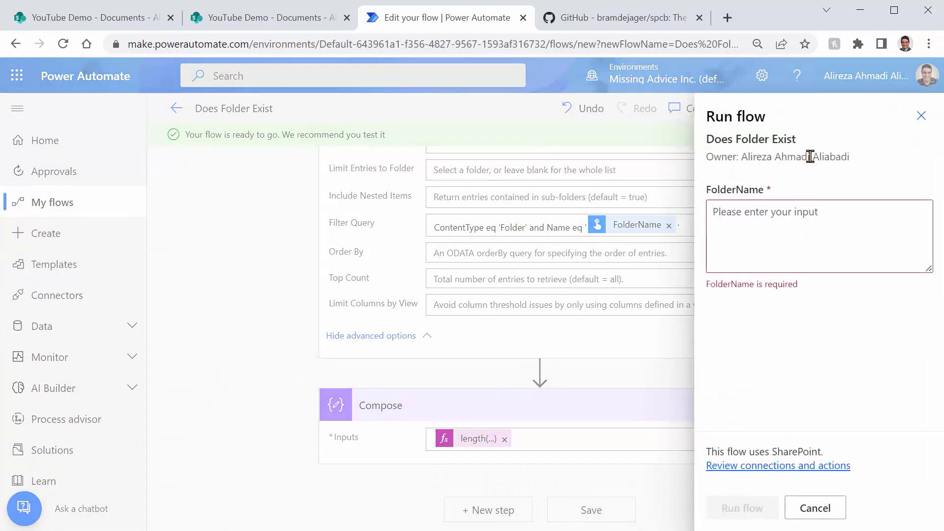
text(rg)
click(737, 509)
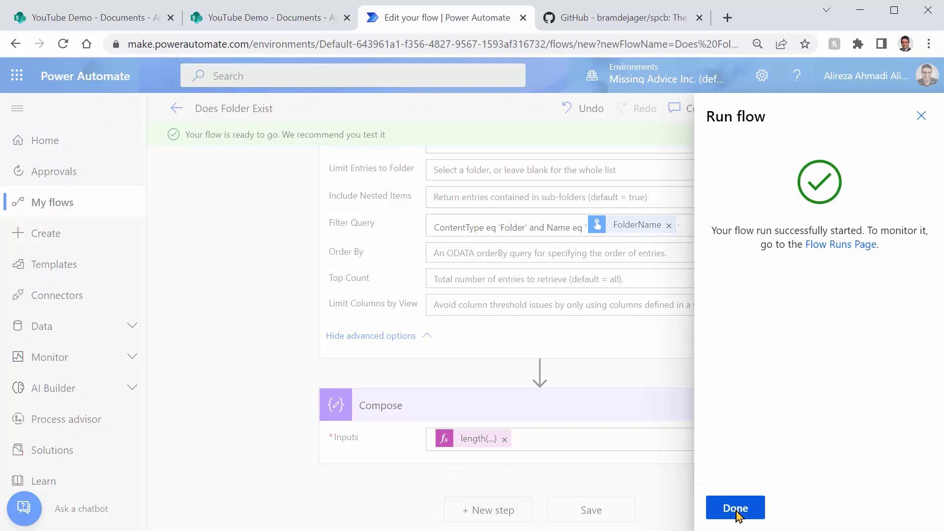
click(736, 511)
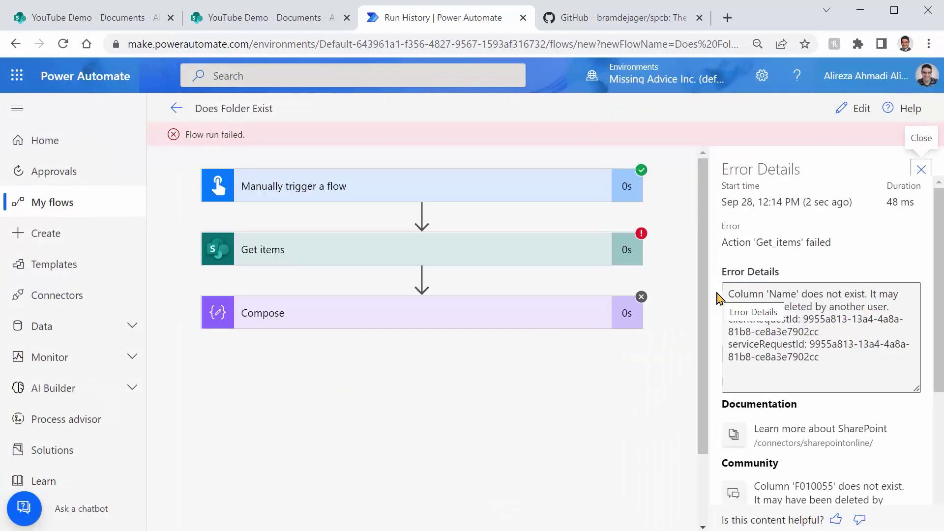
click(407, 252)
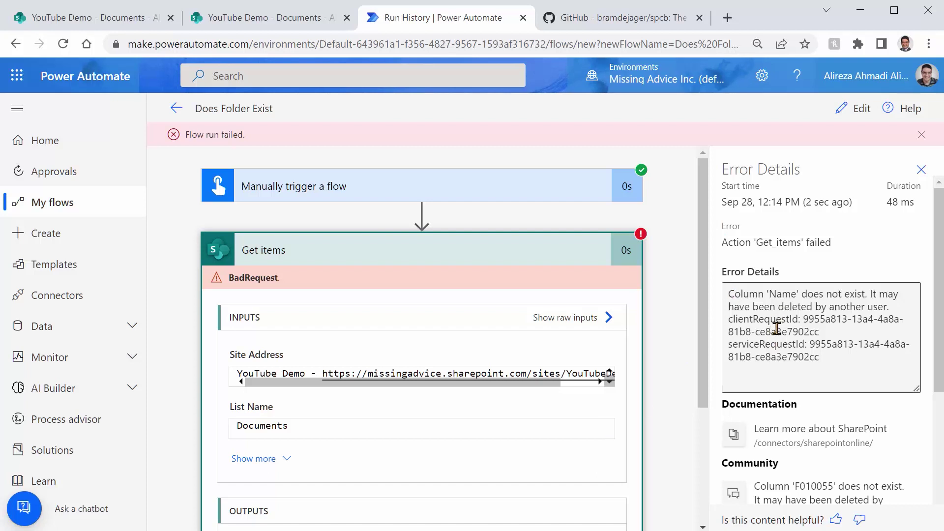
double_click(781, 295)
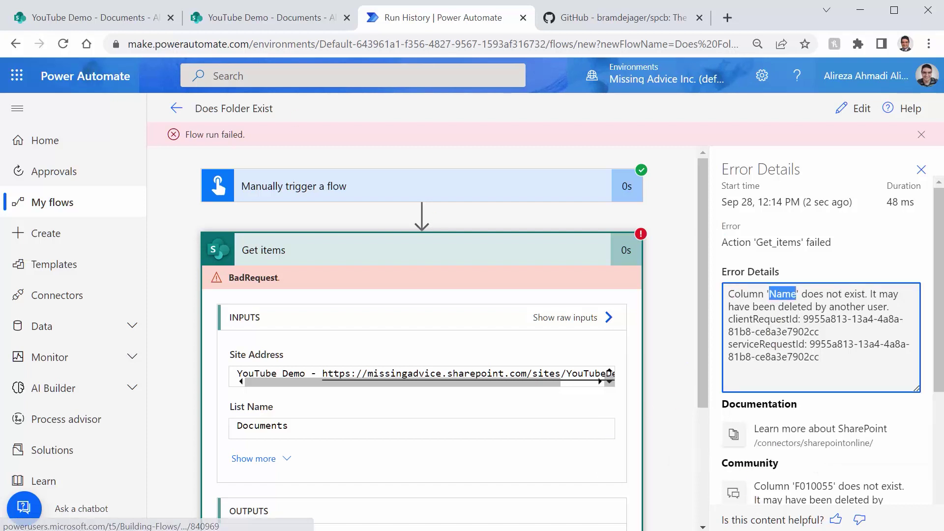
Step: In SharePoint Online Client Browser, check the properties of each Name field under Documents > Fields
click(253, 17)
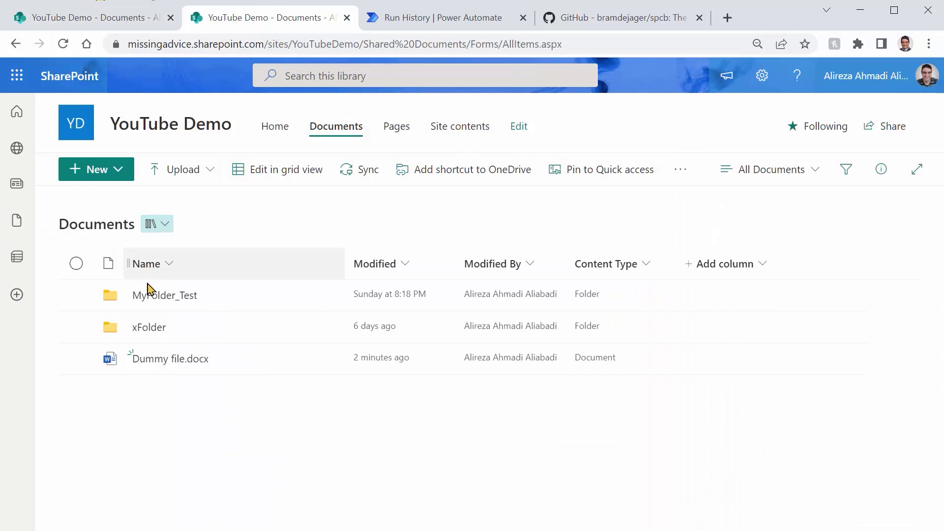
key(alt+Tab)
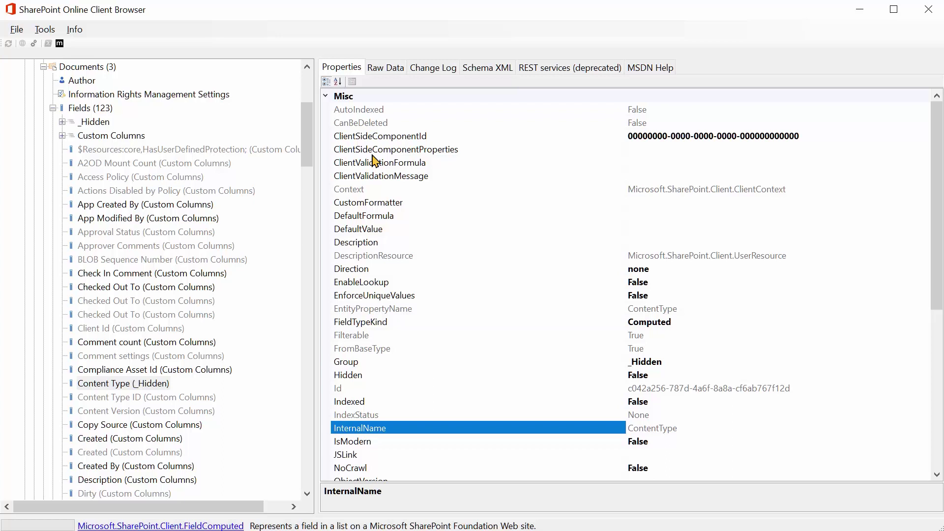
scroll(216, 316, down, 5)
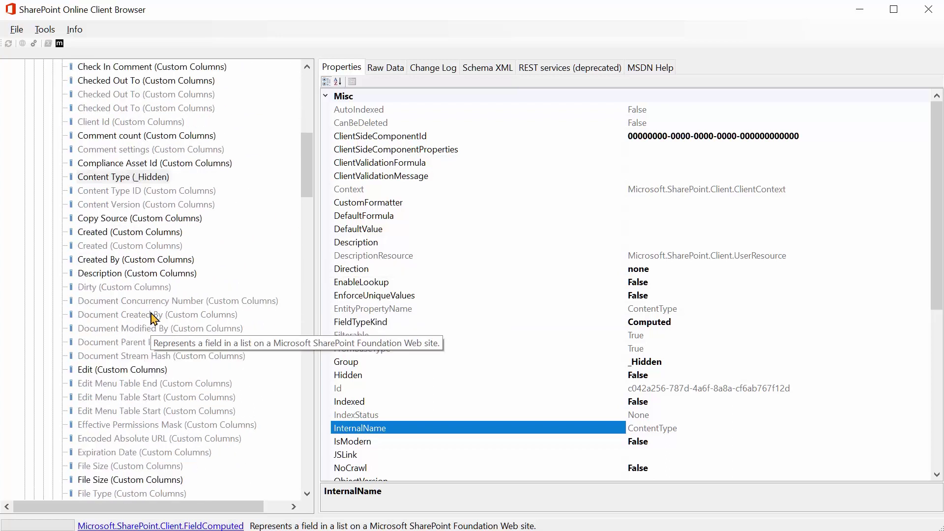
scroll(200, 315, down, 5)
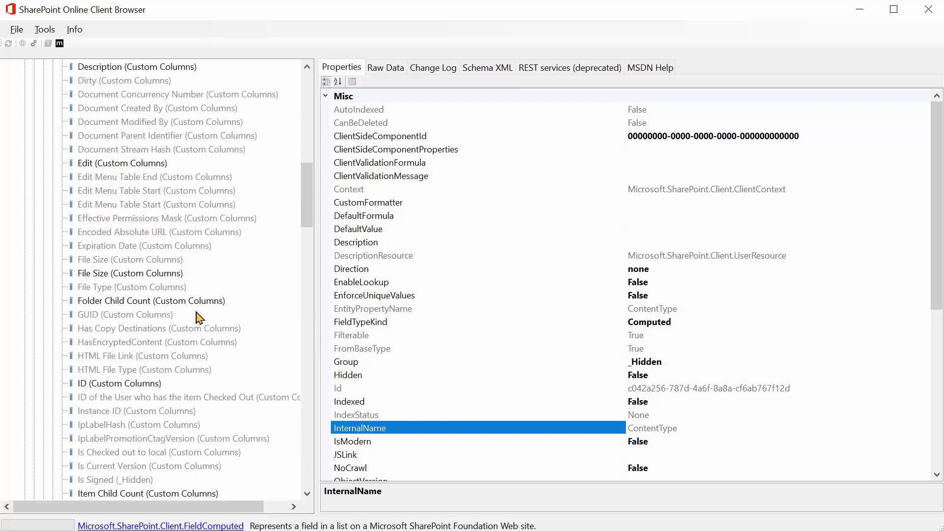
scroll(201, 320, down, 8)
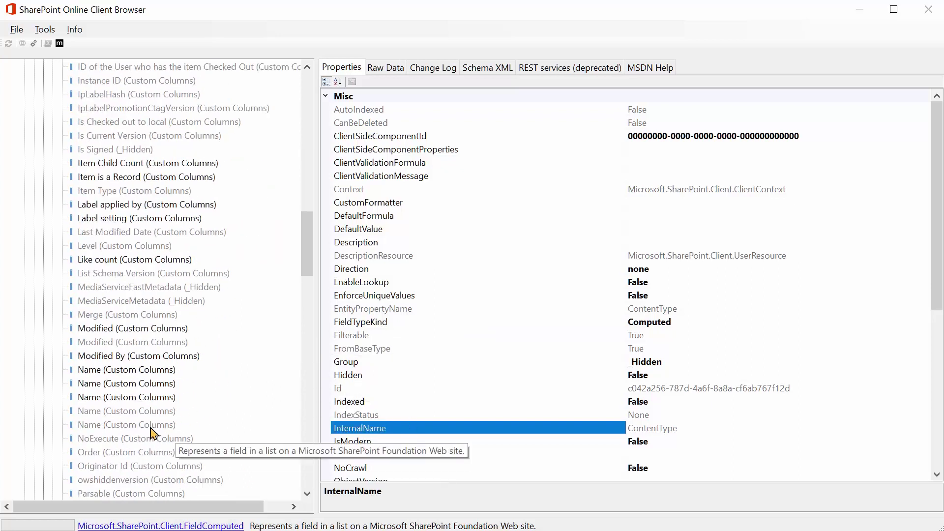
click(101, 373)
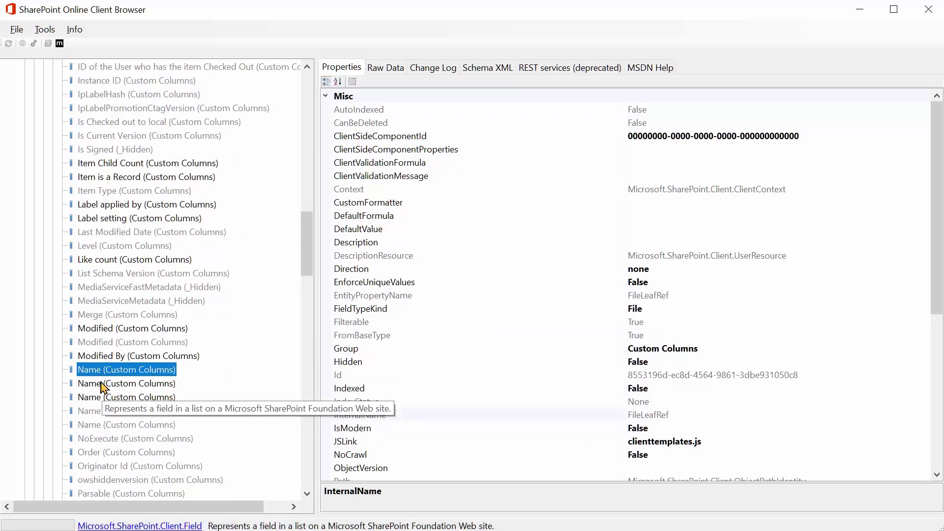
click(102, 385)
click(101, 398)
click(102, 413)
click(123, 425)
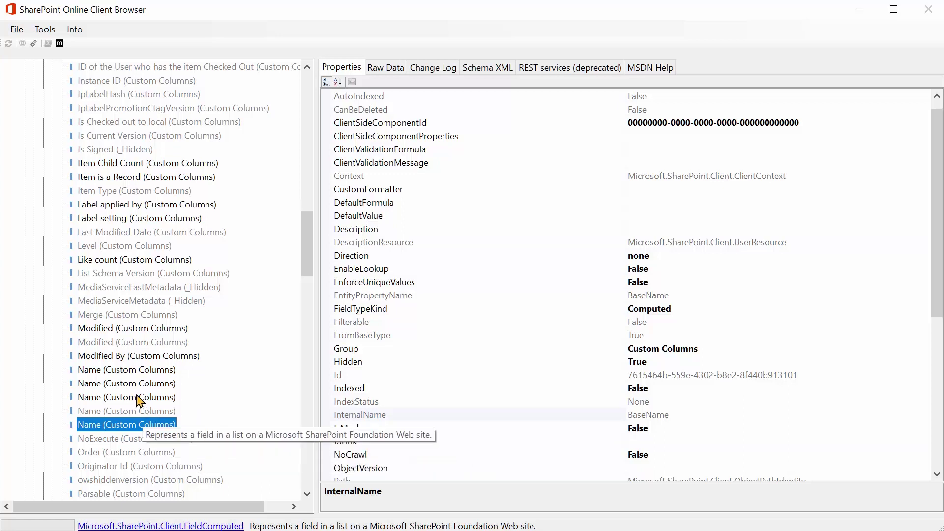
Step: Return to the first Name field and highlight its InternalName value, FileLeafRef
click(137, 370)
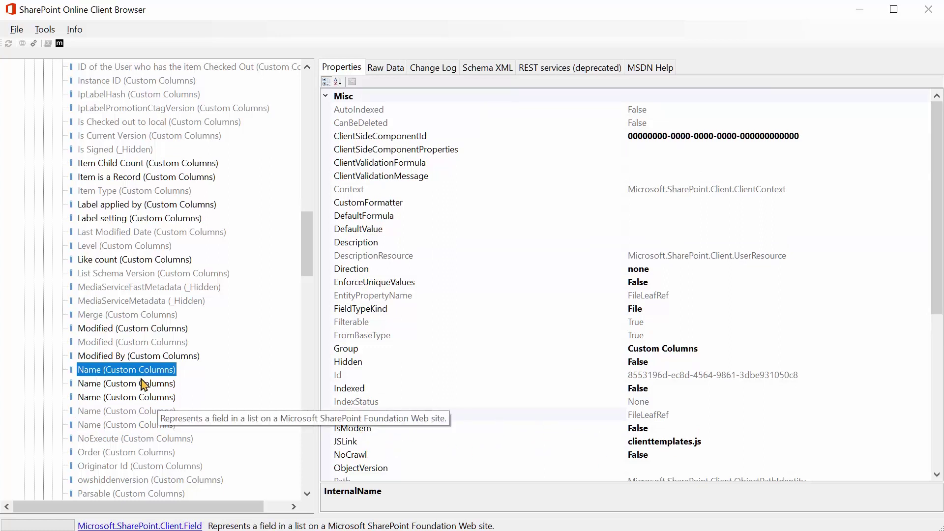
click(648, 417)
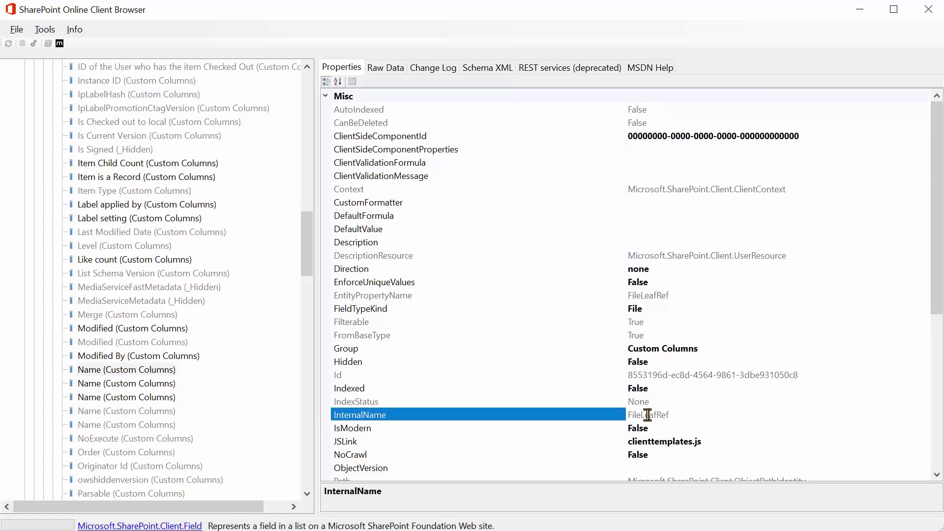
click(639, 404)
key(Down)
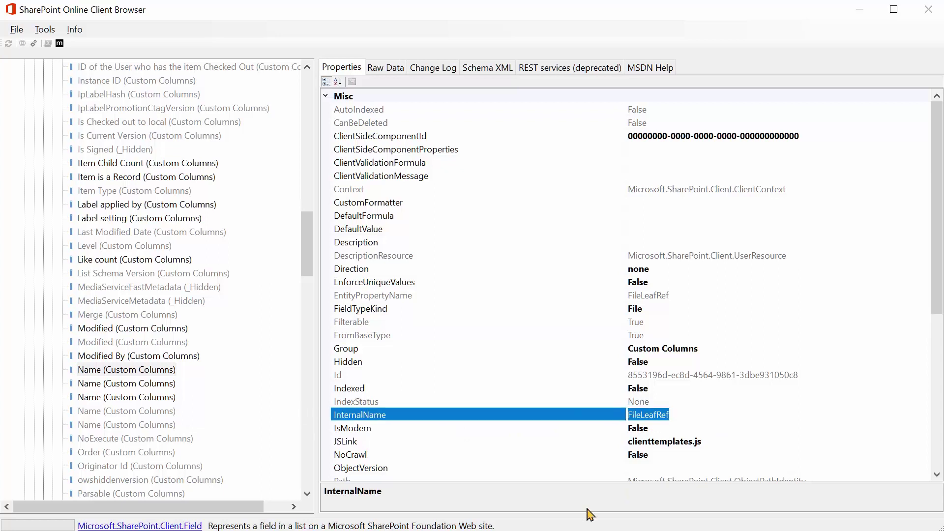
Step: Compare the Name columns' internal names (BaseName vs FileLeafRef), then return to the failed run's error
click(123, 385)
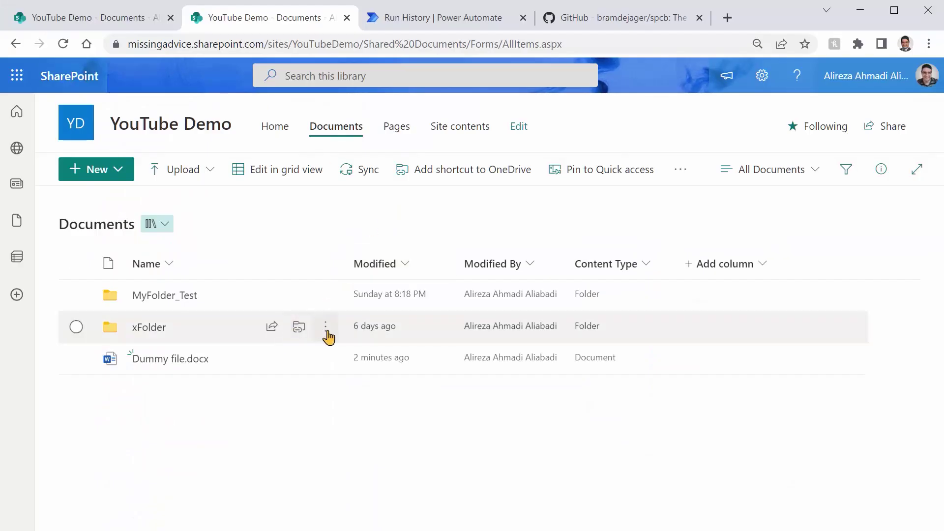
click(327, 336)
click(326, 333)
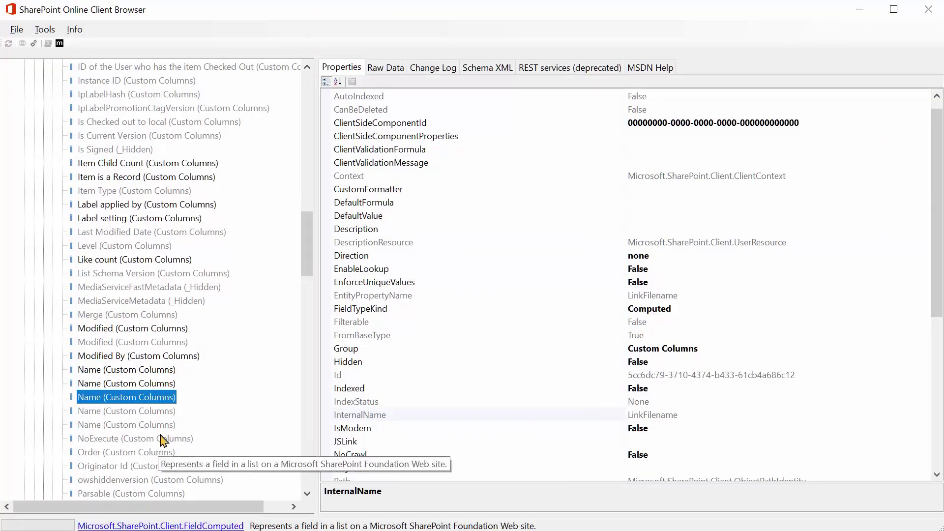
click(110, 412)
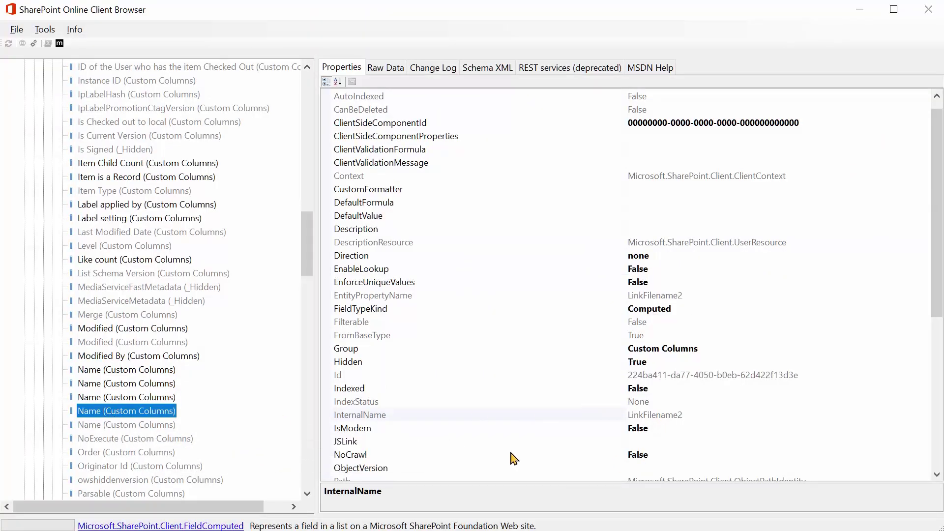
click(147, 427)
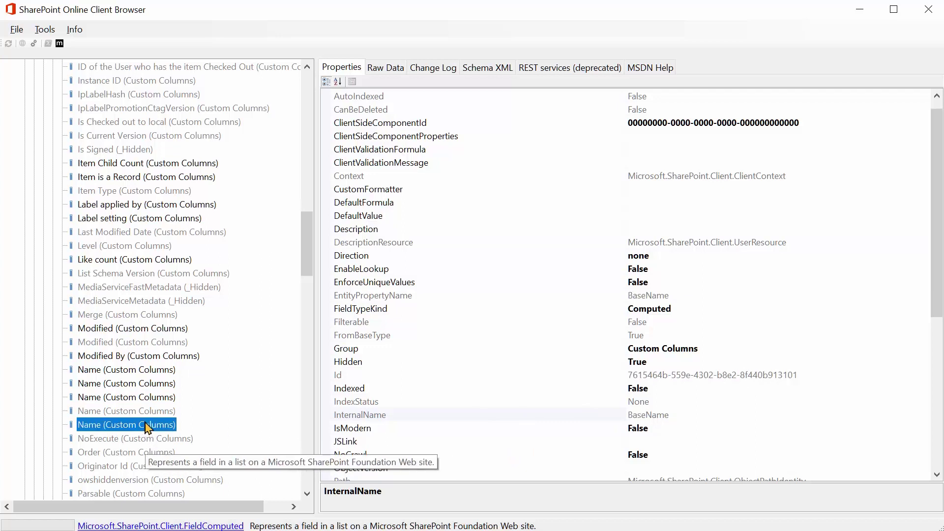
click(145, 373)
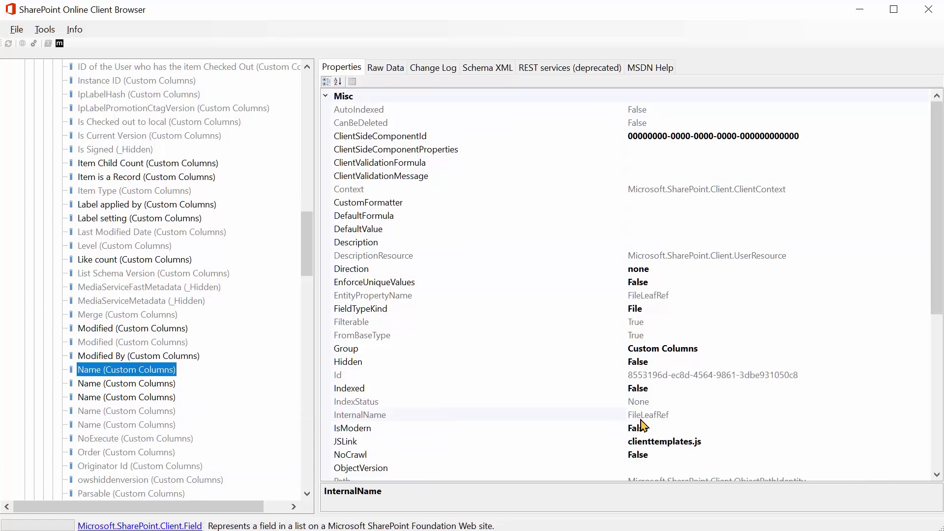
key(alt+Tab)
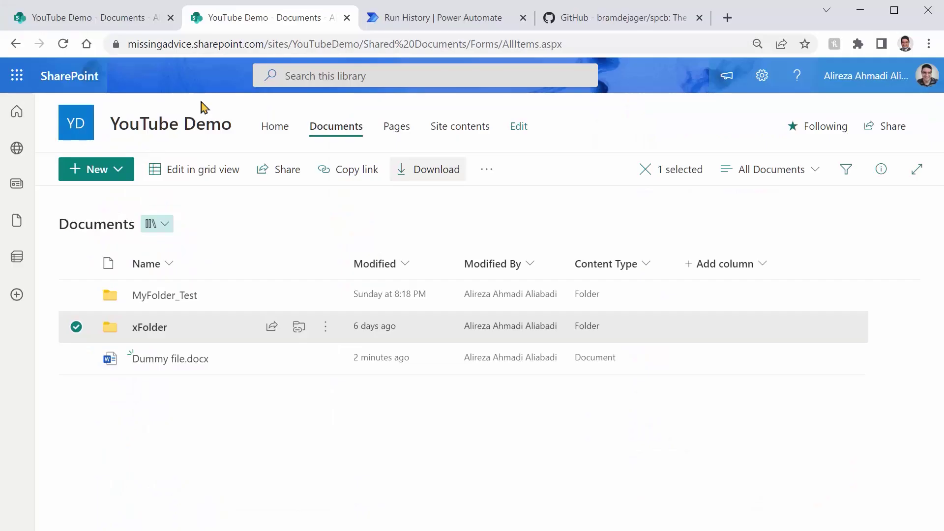
click(389, 17)
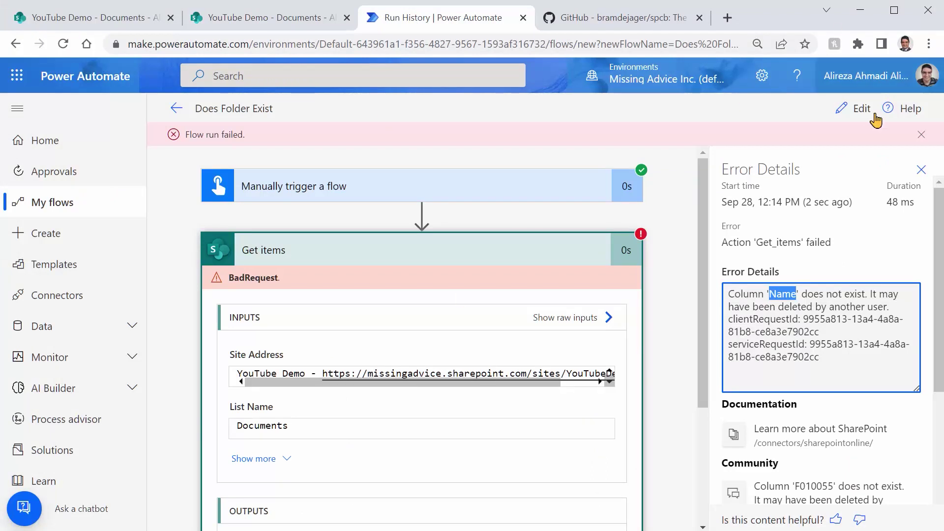
Step: Replace Name with FileLeafRef in the Get items Filter Query and save the flow
click(858, 108)
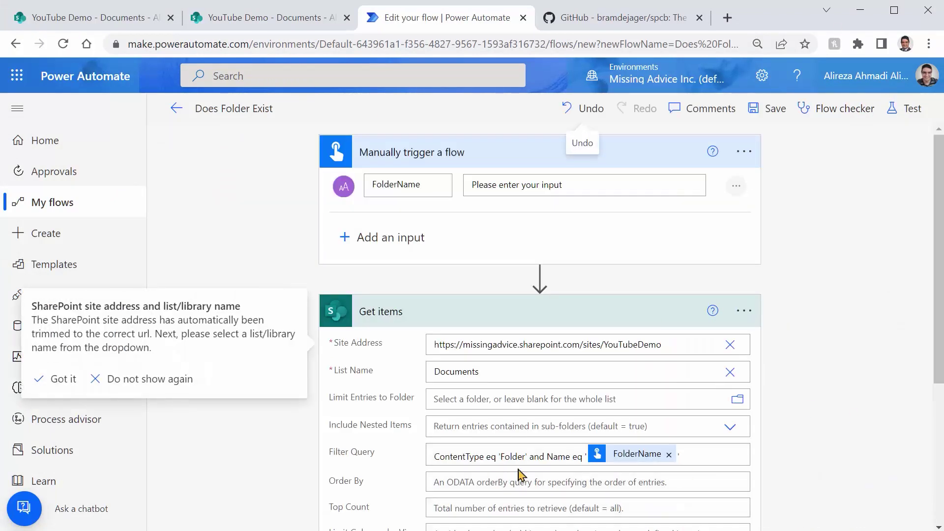
double_click(564, 456)
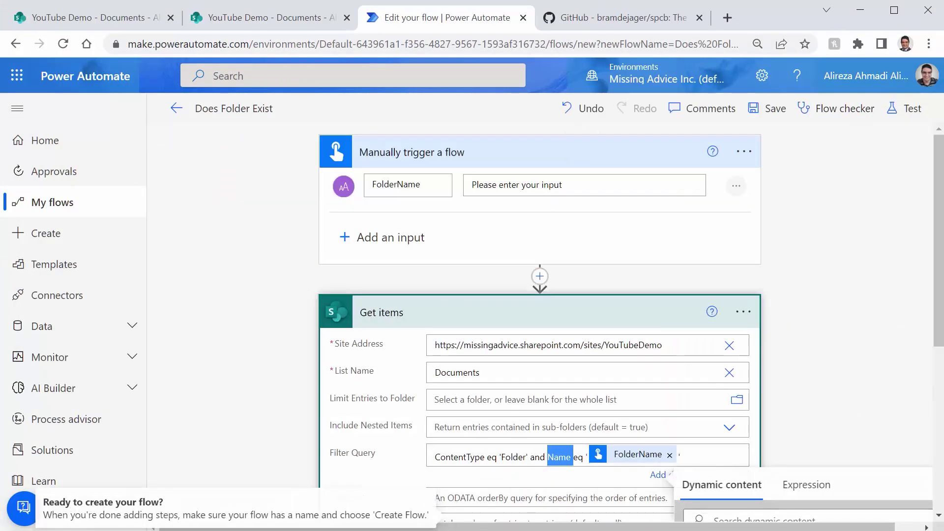
text(FileLeafRef)
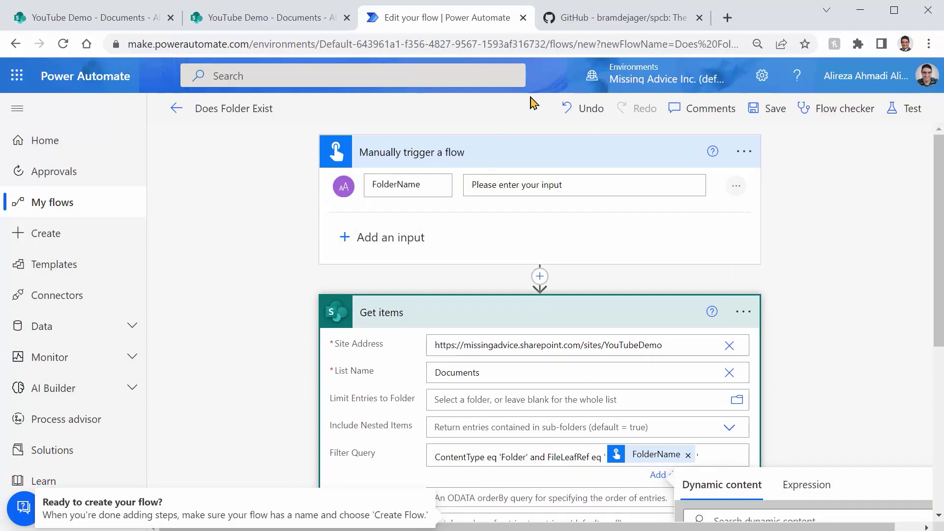
click(767, 111)
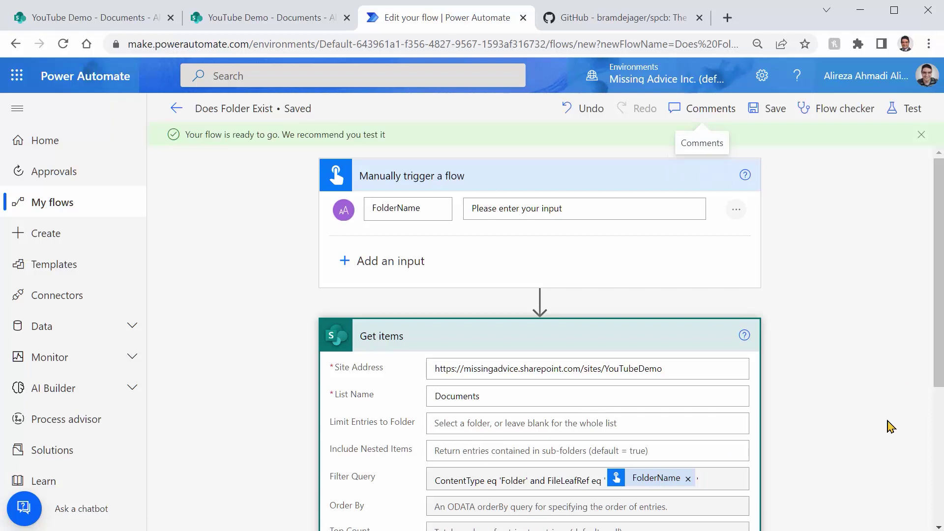
Step: Run a manual test of the flow with FolderName test1
click(910, 112)
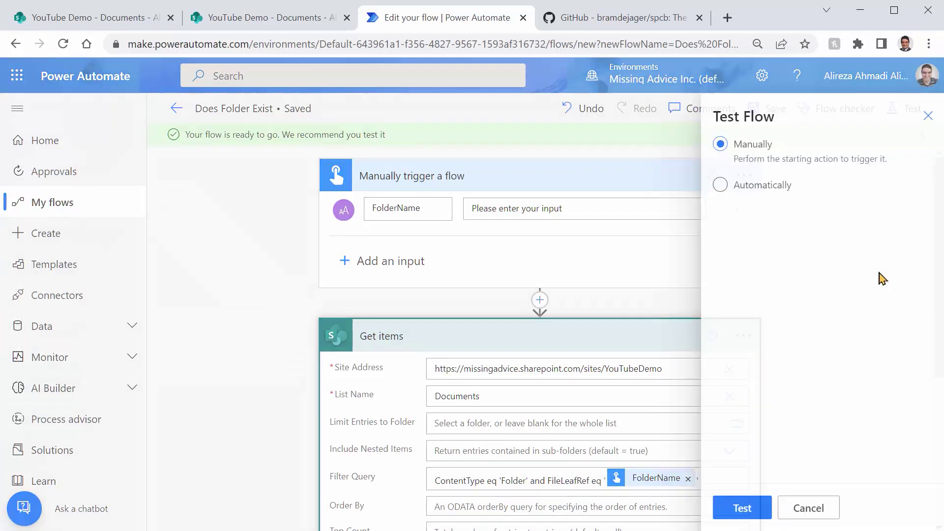
click(752, 507)
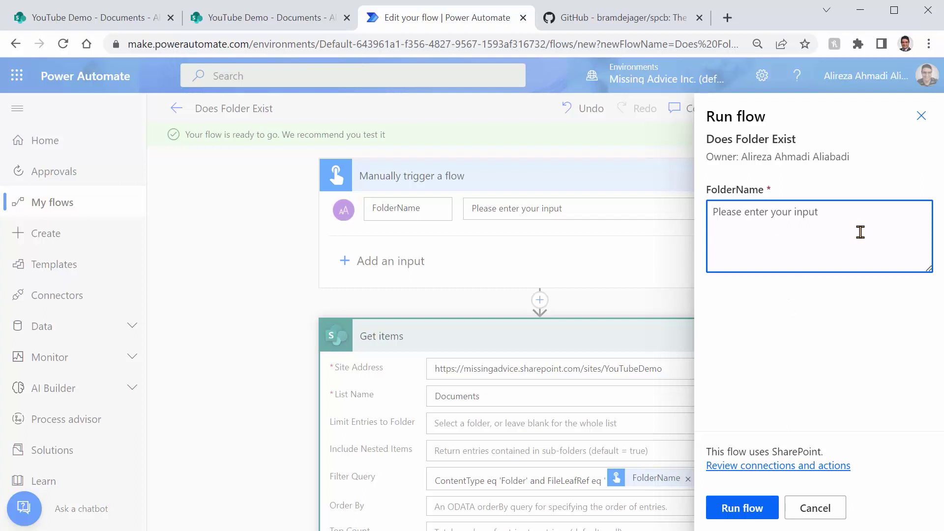
text(te)
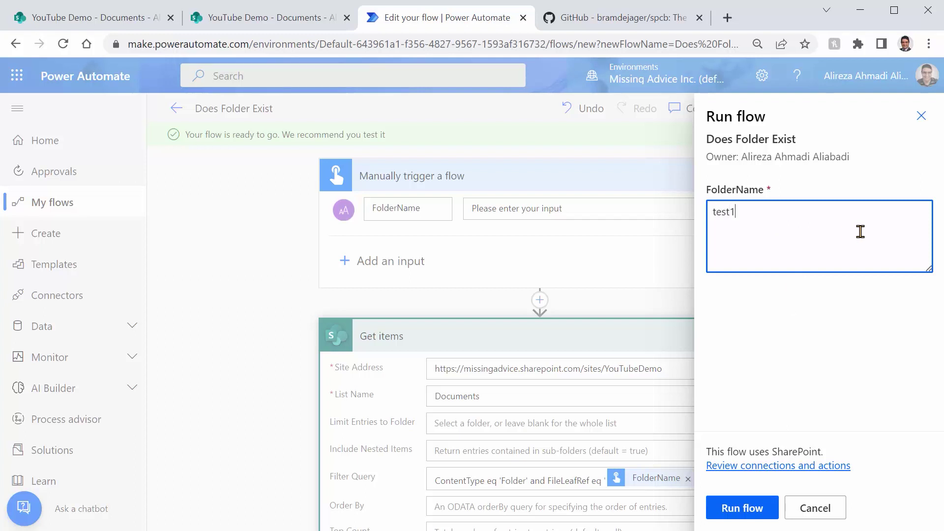
text(st1)
click(748, 508)
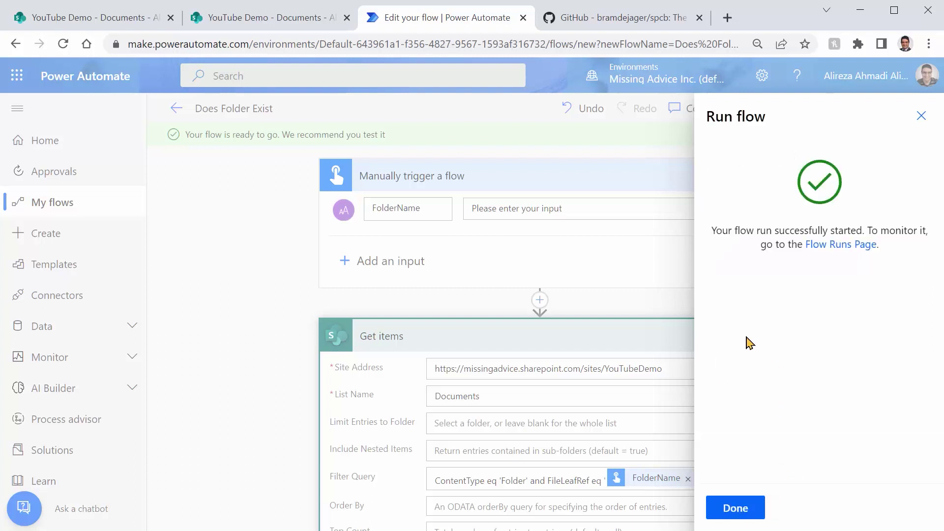
click(734, 508)
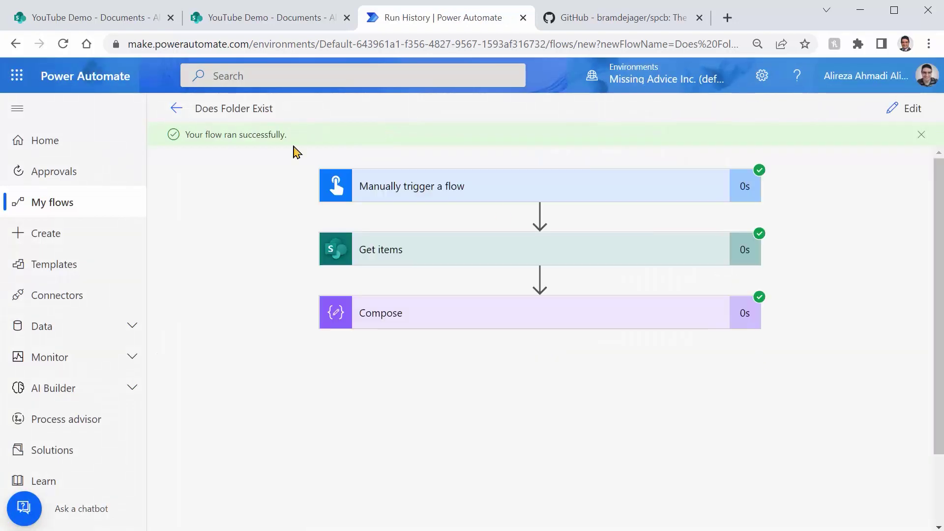
Step: Confirm the test1 run's Compose output is 0, checking the SharePoint library for comparison
click(436, 314)
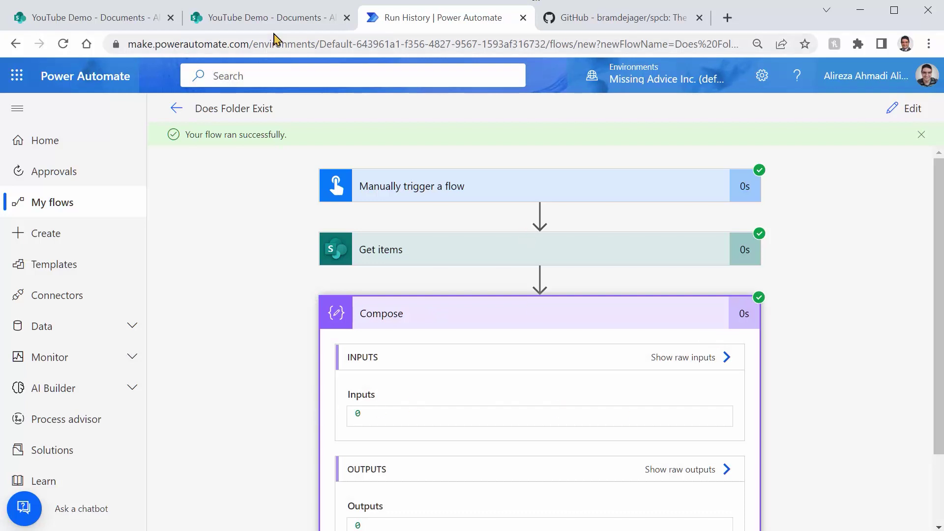
click(271, 18)
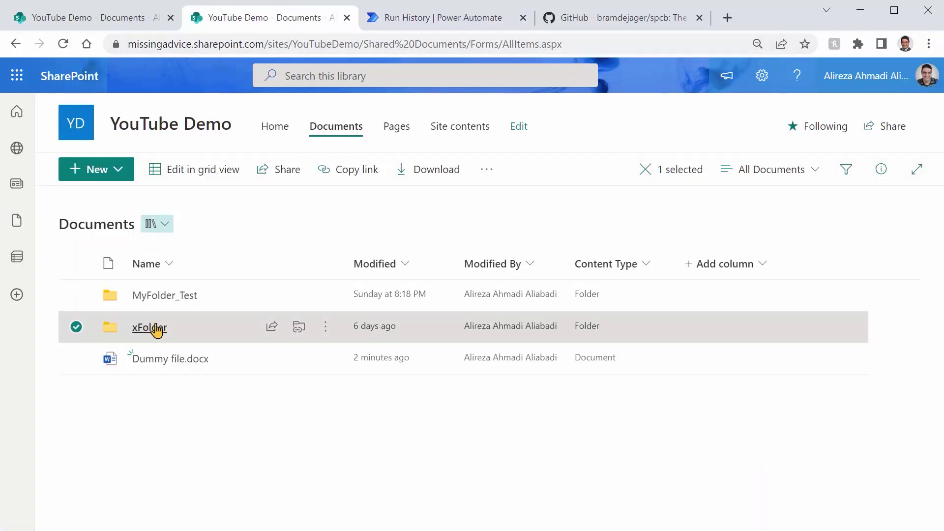
click(445, 20)
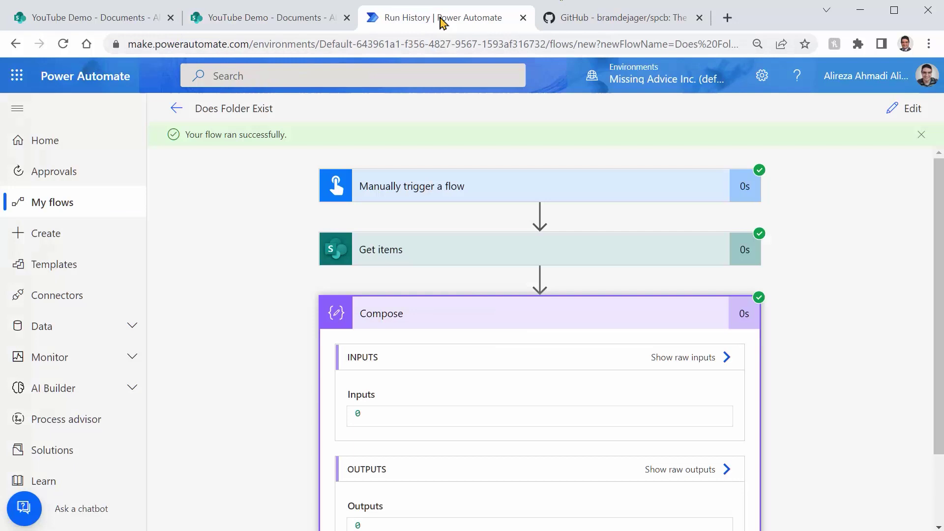
Step: Test the flow manually with FolderName 'xFolder' and verify Compose now returns 1
click(909, 112)
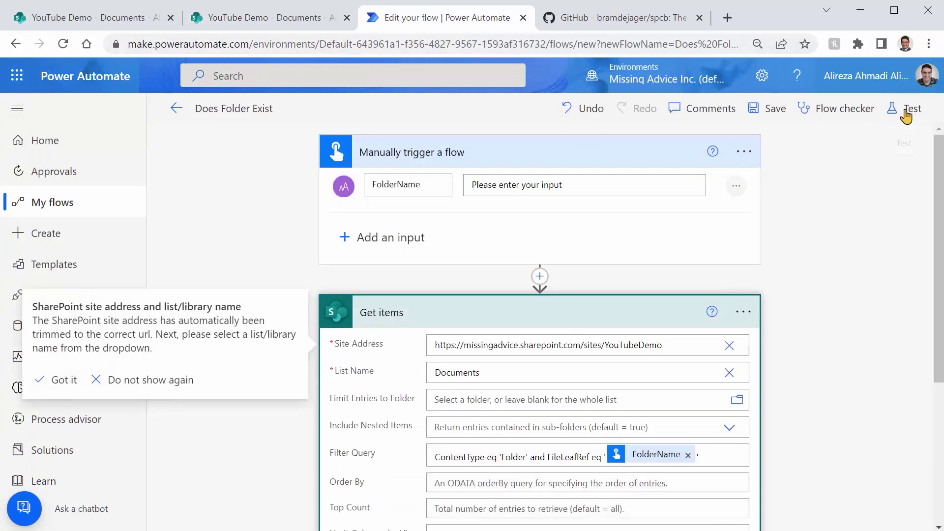
click(911, 109)
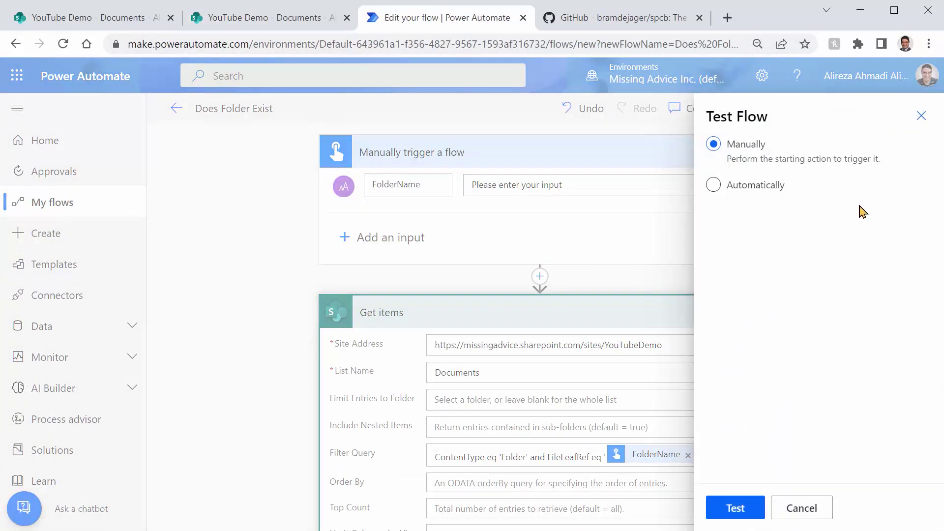
click(739, 516)
text(xF)
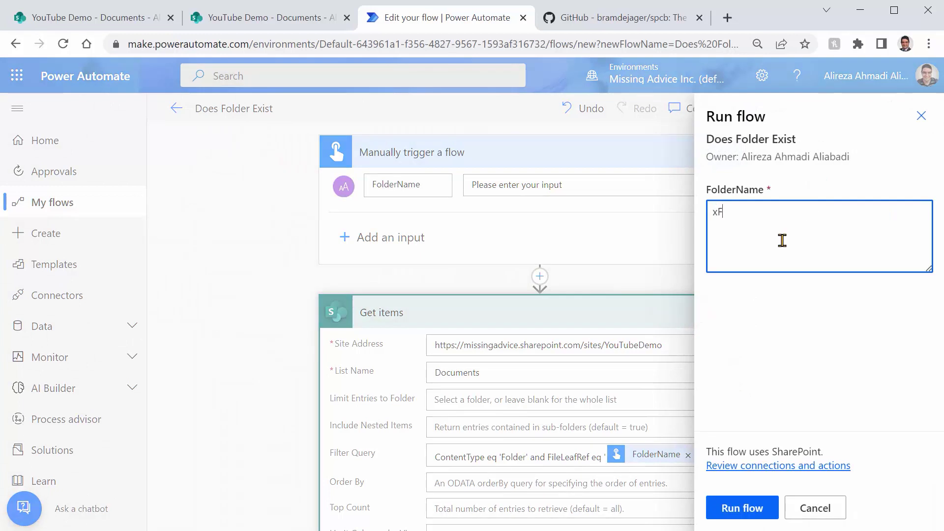
text(older)
click(746, 509)
click(735, 508)
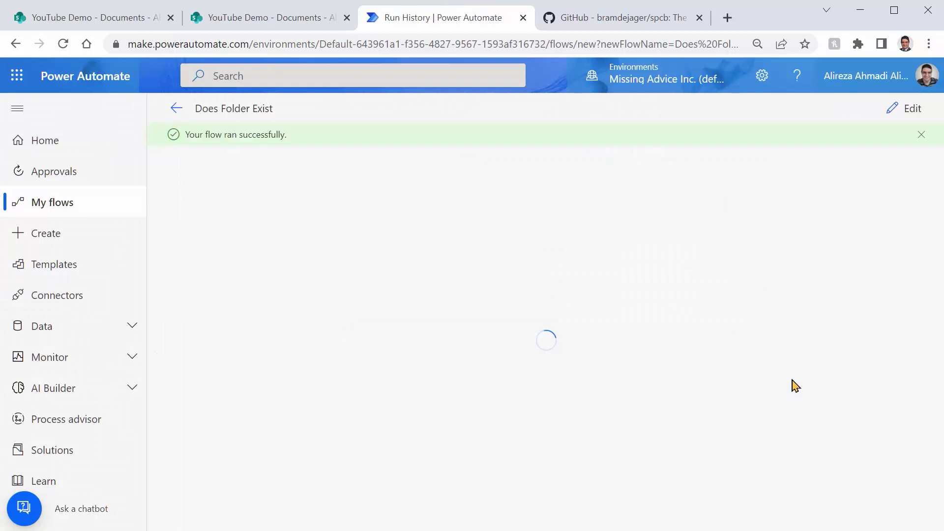
click(508, 324)
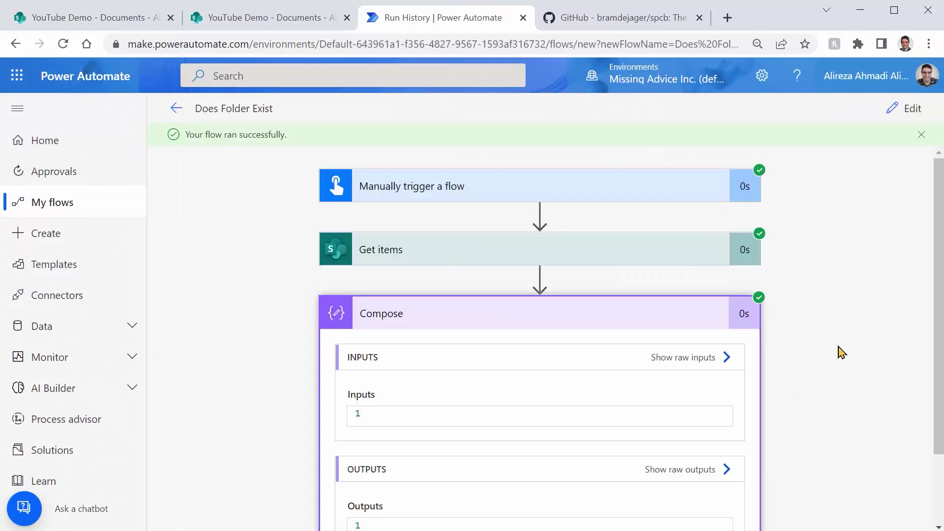
scroll(787, 344, down, 2)
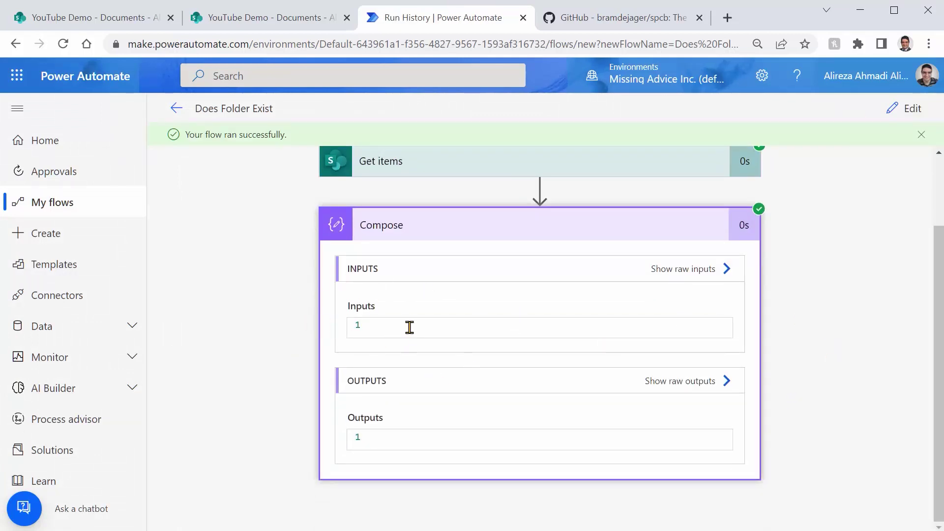